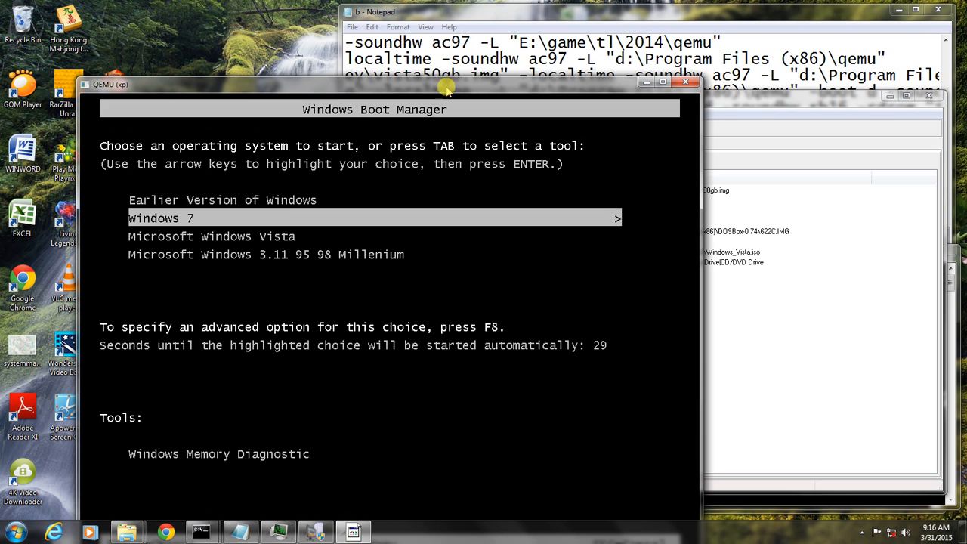
Step: Try to start Windows 95 with win after booting Microsoft Windows 3.11 95 98 Millenium through Earlier Version of Windows
drag(447, 85, 399, 7)
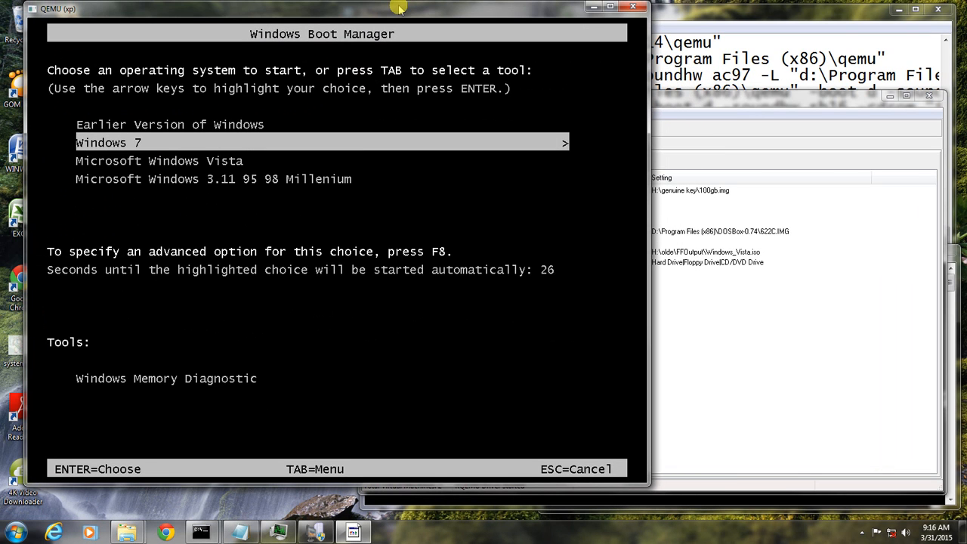
key(Up)
key(Return)
key(Up)
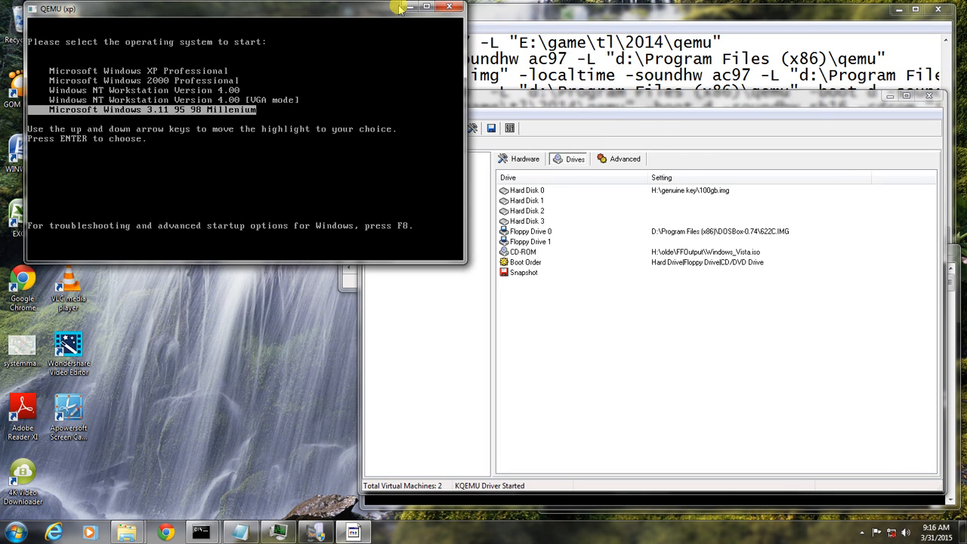
key(Return)
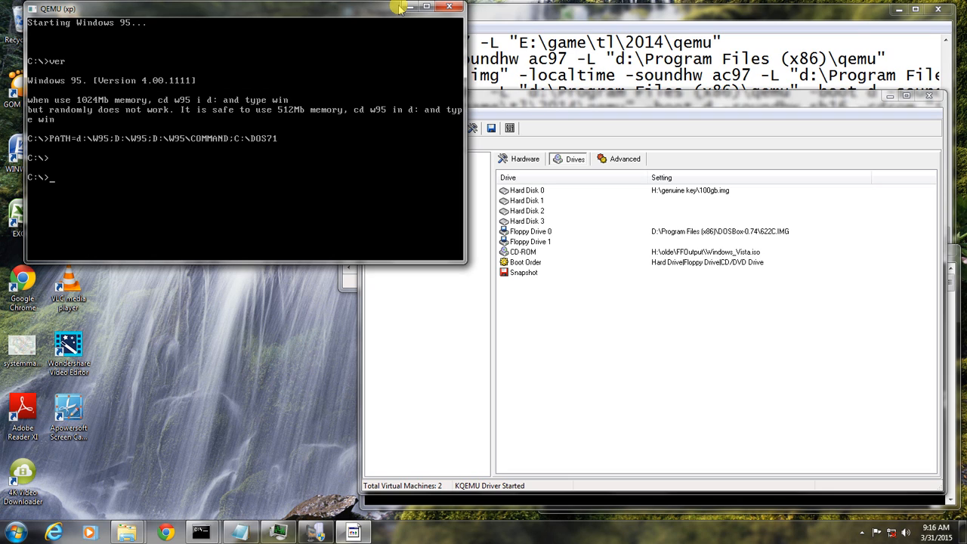
text(win)
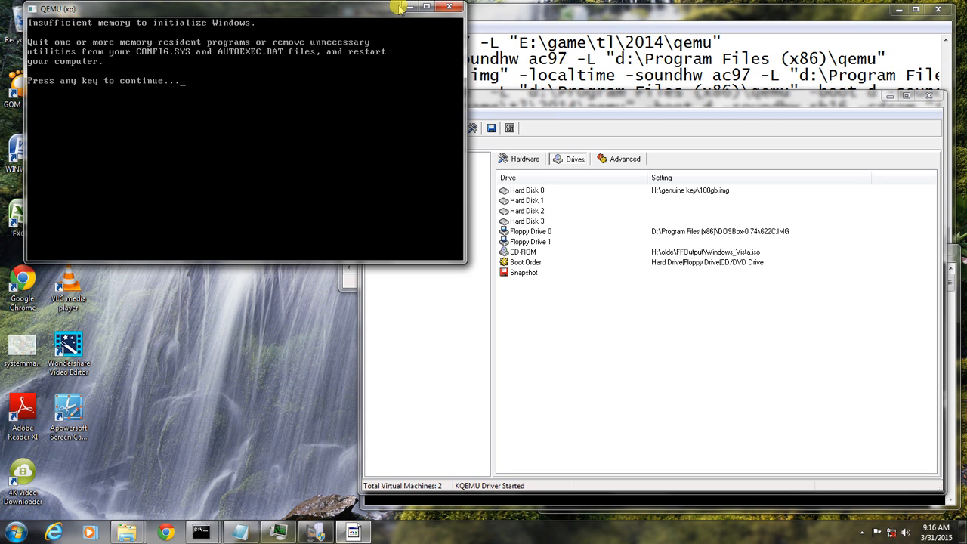
key(Return)
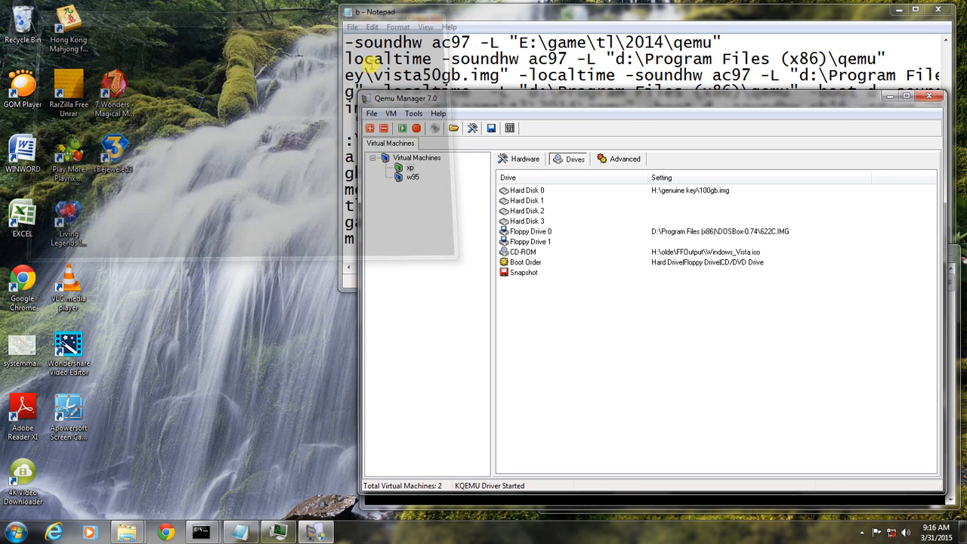
Step: Set the xp virtual machine's RAM to 512 MB
click(513, 162)
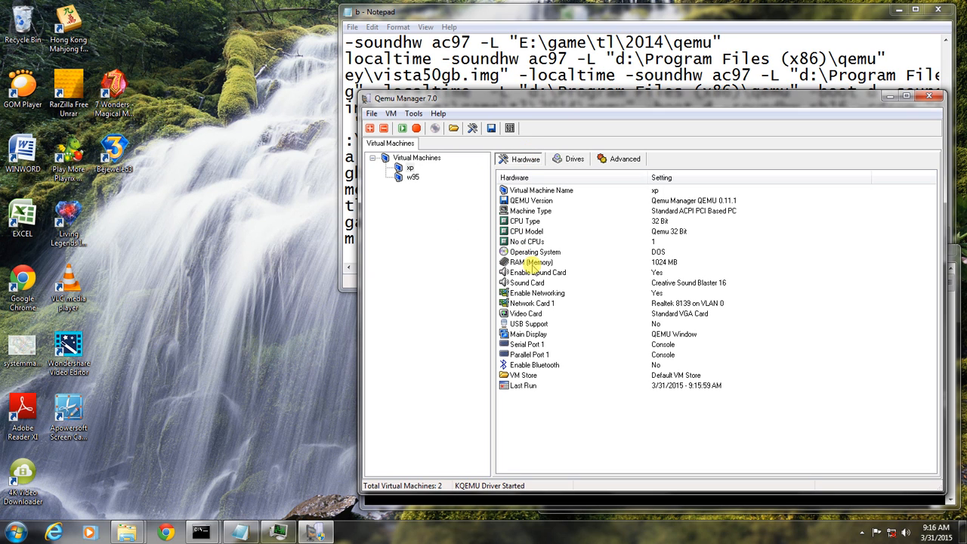
double_click(523, 264)
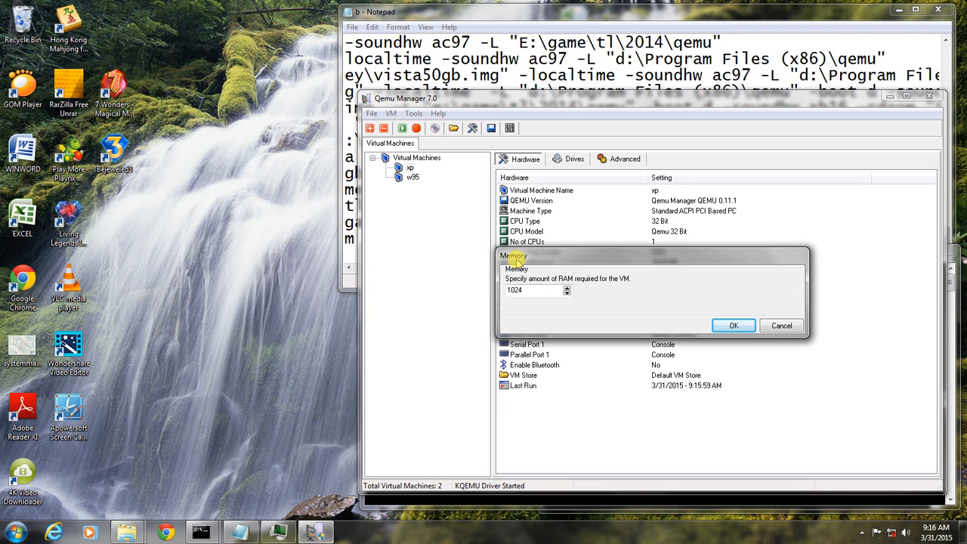
double_click(533, 291)
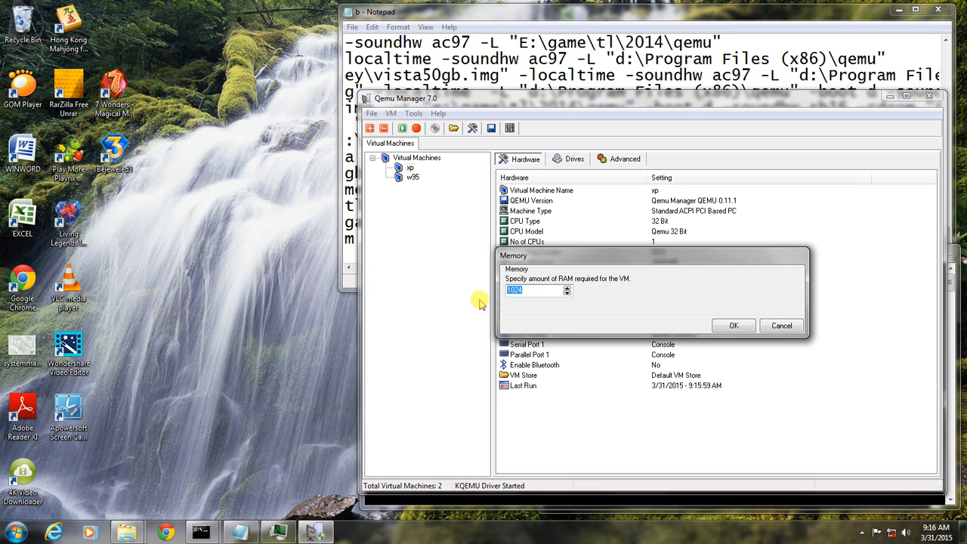
text(512)
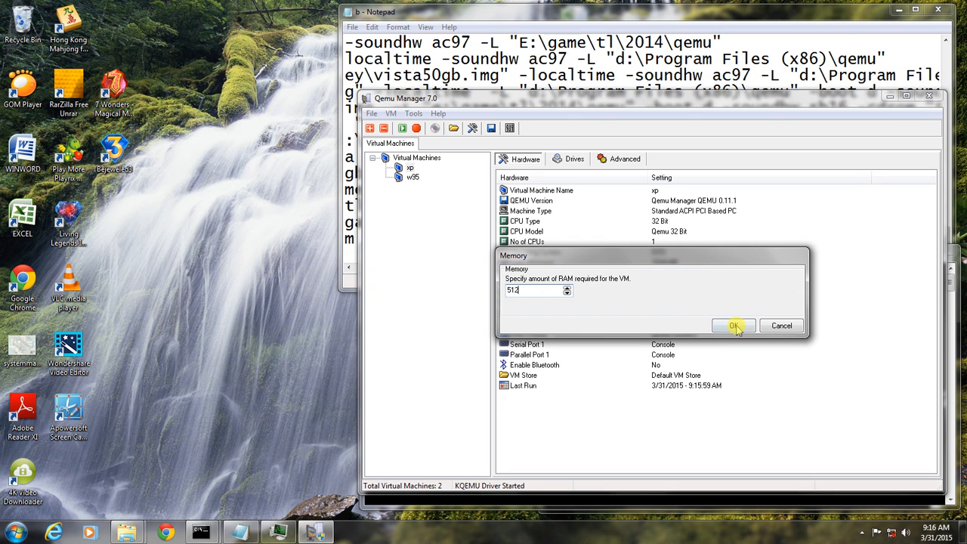
click(735, 326)
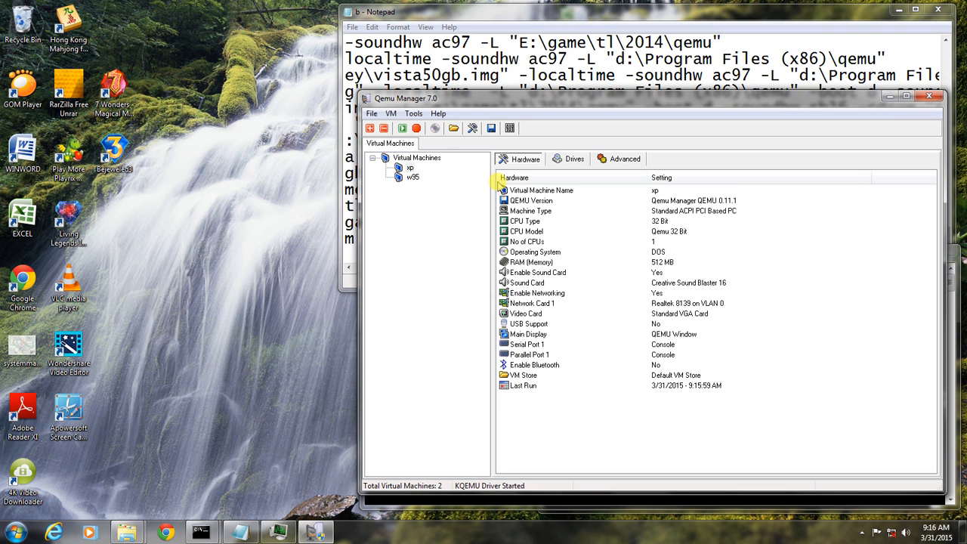
Step: Start the xp virtual machine, boot Microsoft Windows 3.11 95 98 Millenium through Earlier Version of Windows, and run win
click(402, 128)
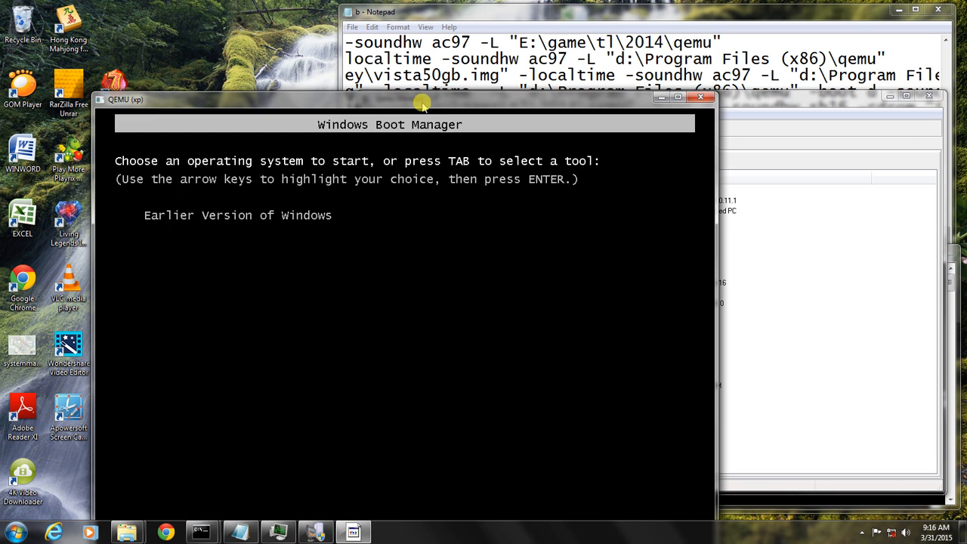
drag(422, 99, 360, 24)
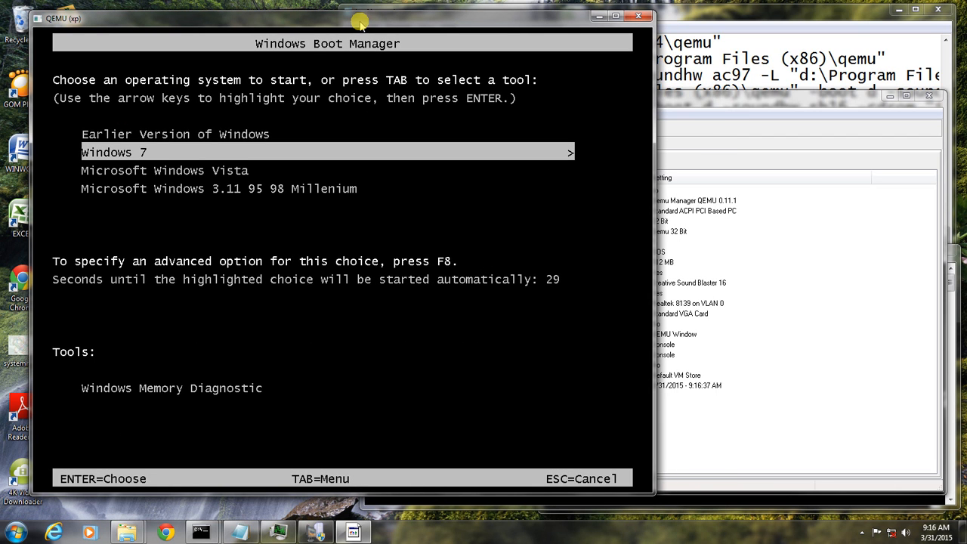
key(Up)
key(Return)
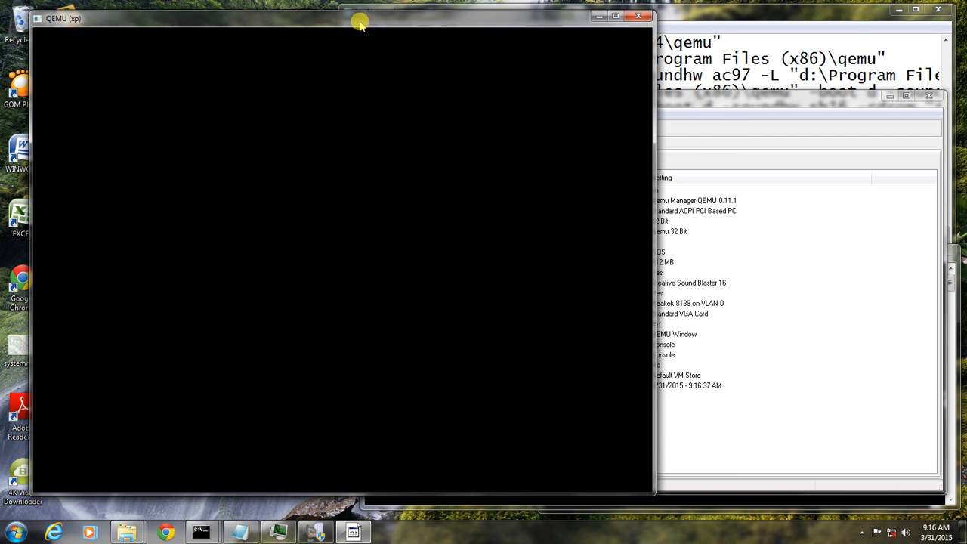
key(Down)
key(Down)
key(Down)
key(Down)
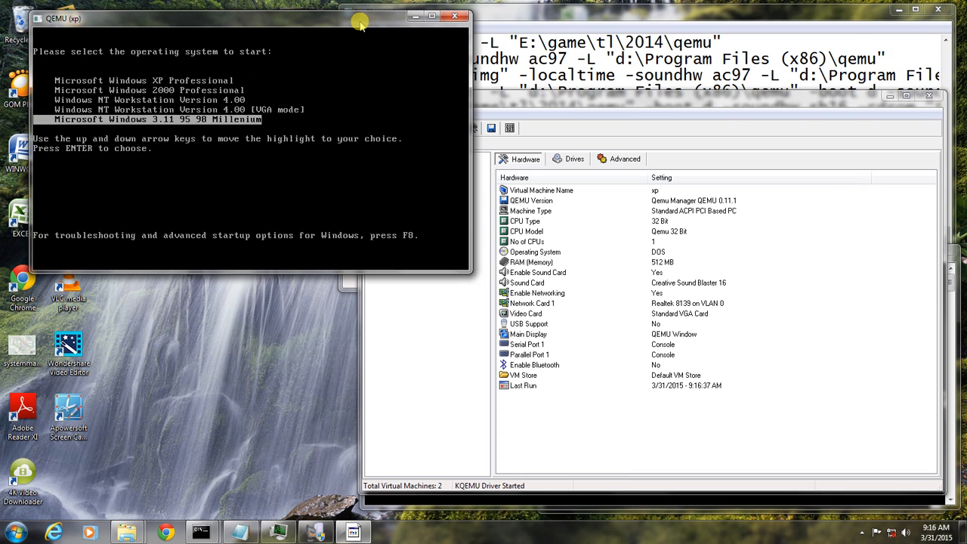
key(Return)
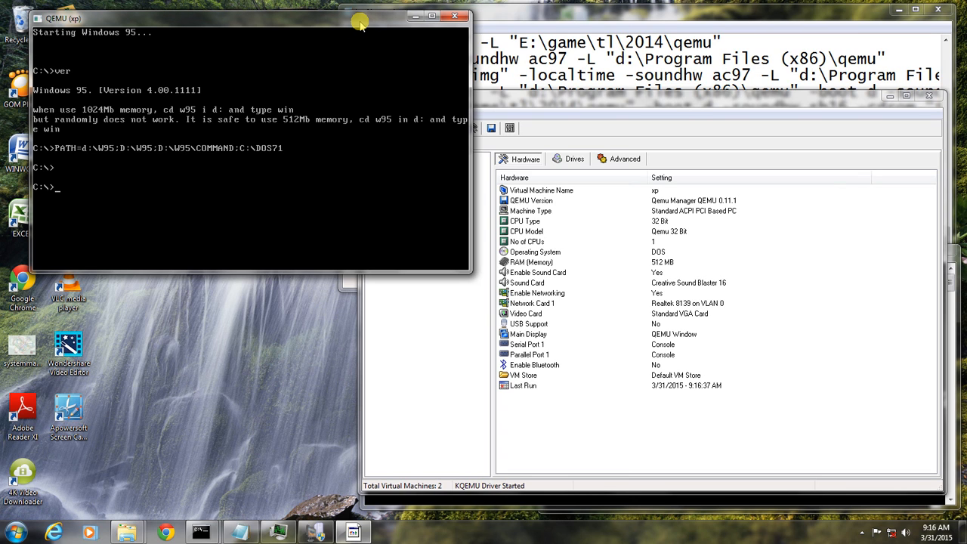
text(win)
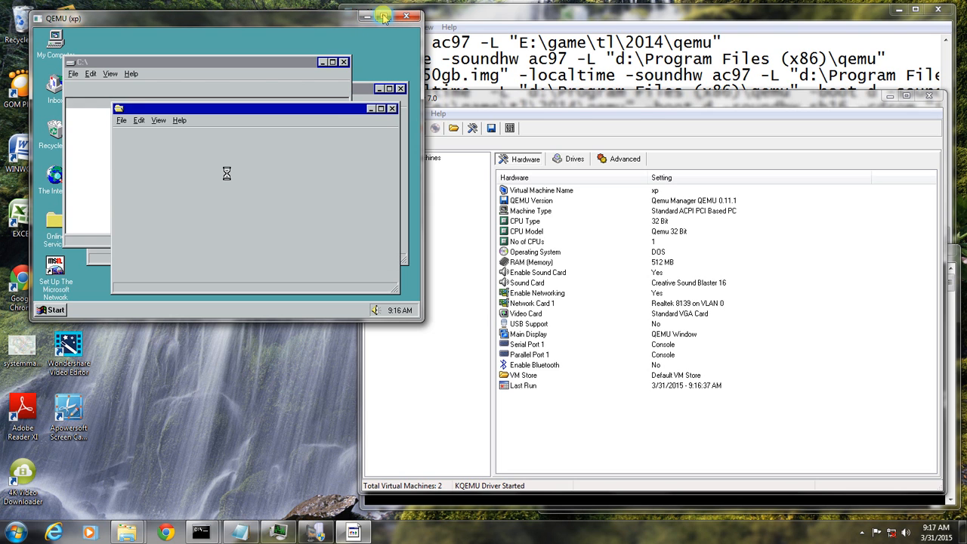
Step: Maximize the virtual machine window and run command.com to open an MS-DOS prompt in Windows 95
click(384, 17)
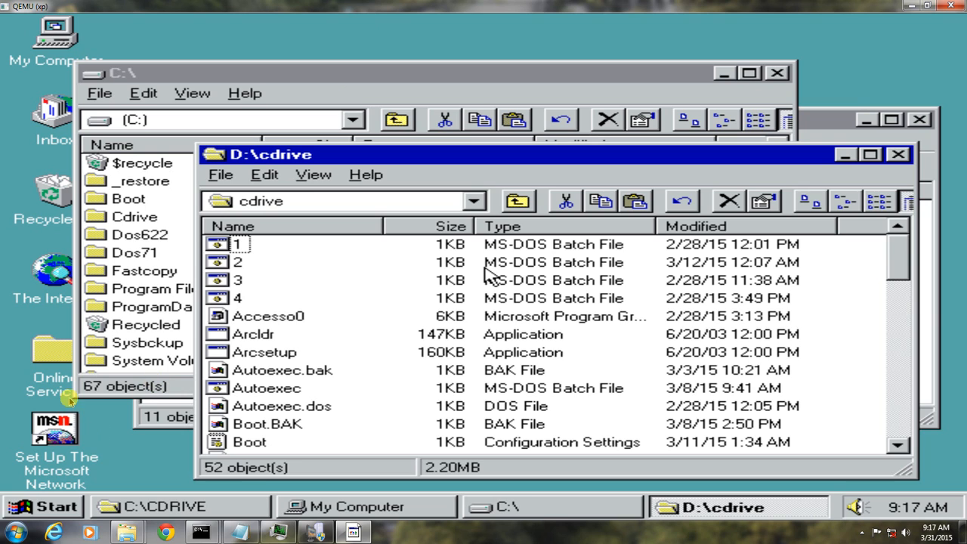
click(47, 504)
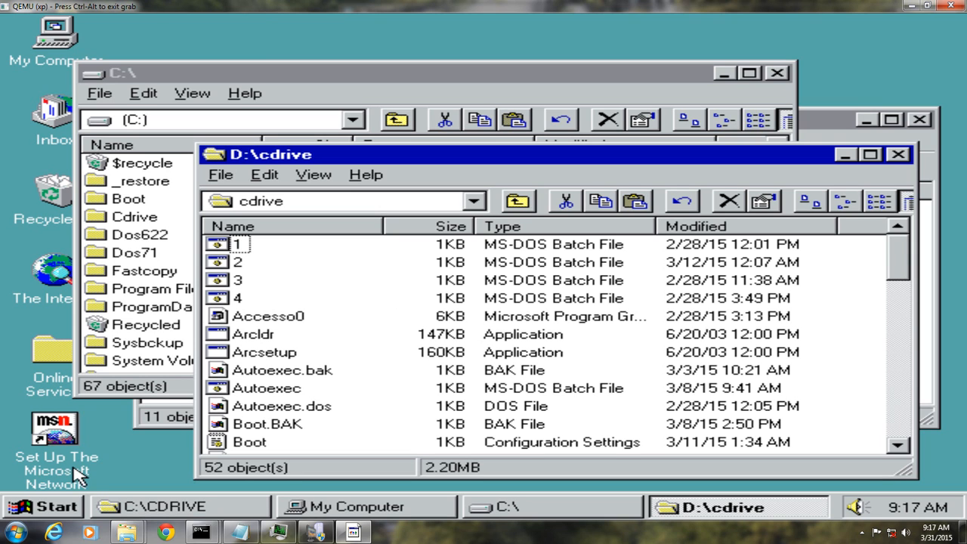
click(53, 505)
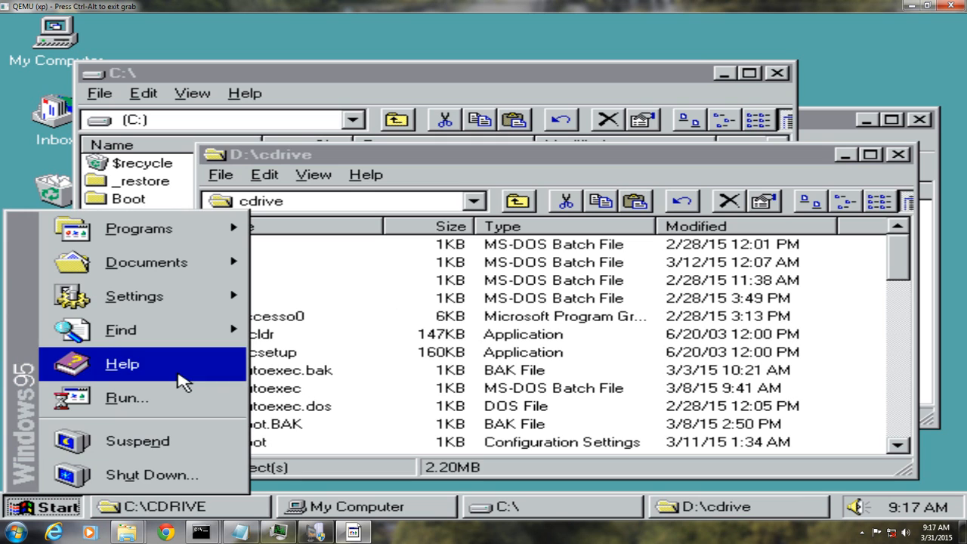
click(182, 420)
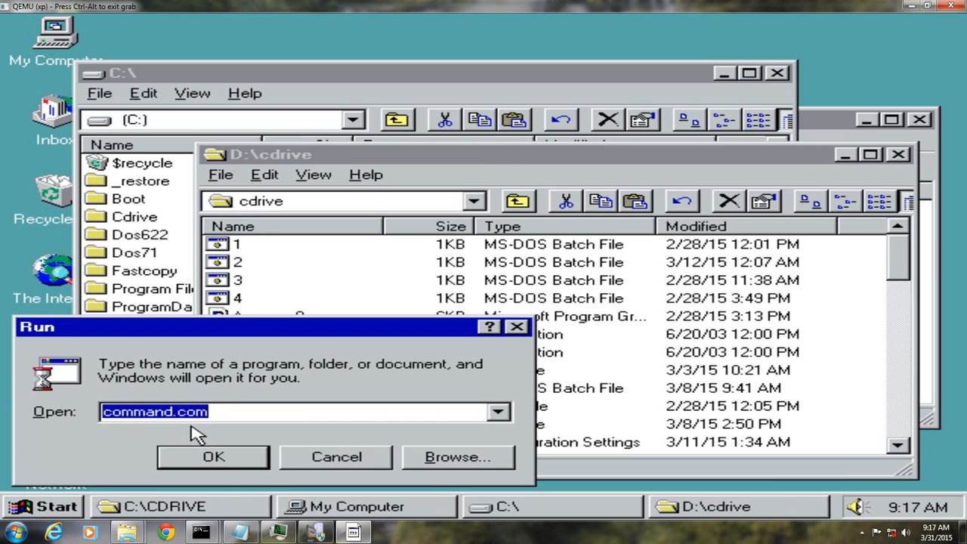
click(214, 458)
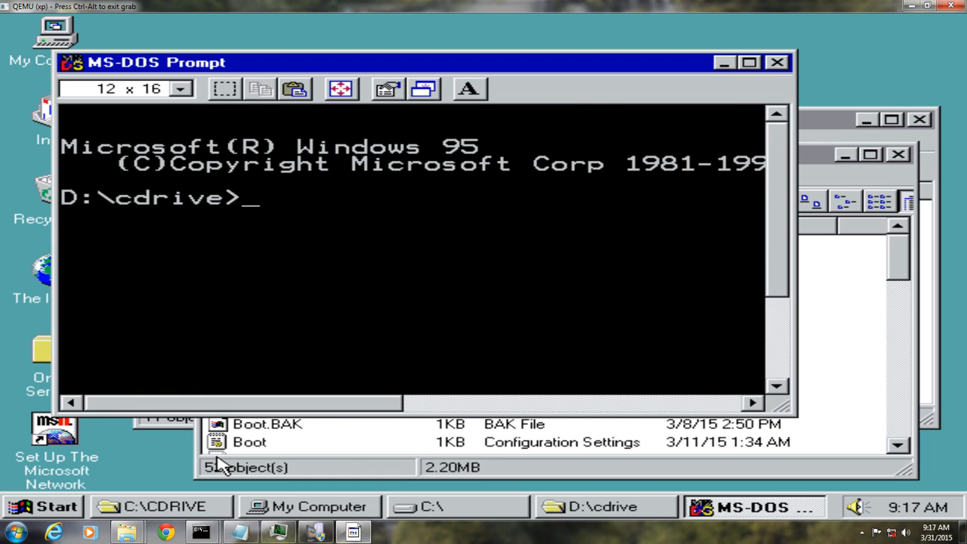
Step: Change to drive C, run k to display the Windows selection menu, and choose option 1 for Windows 3.11
text(c:)
key(Return)
text(k)
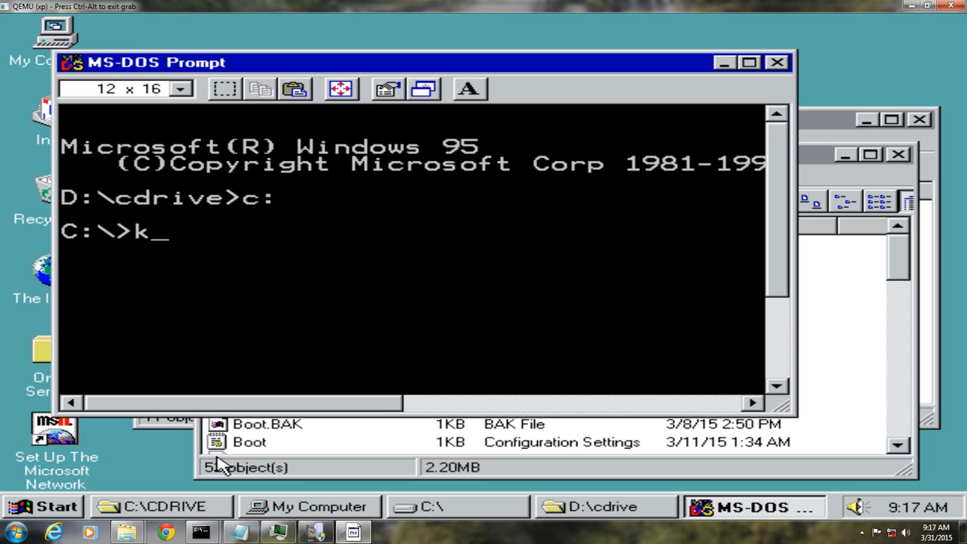
key(Return)
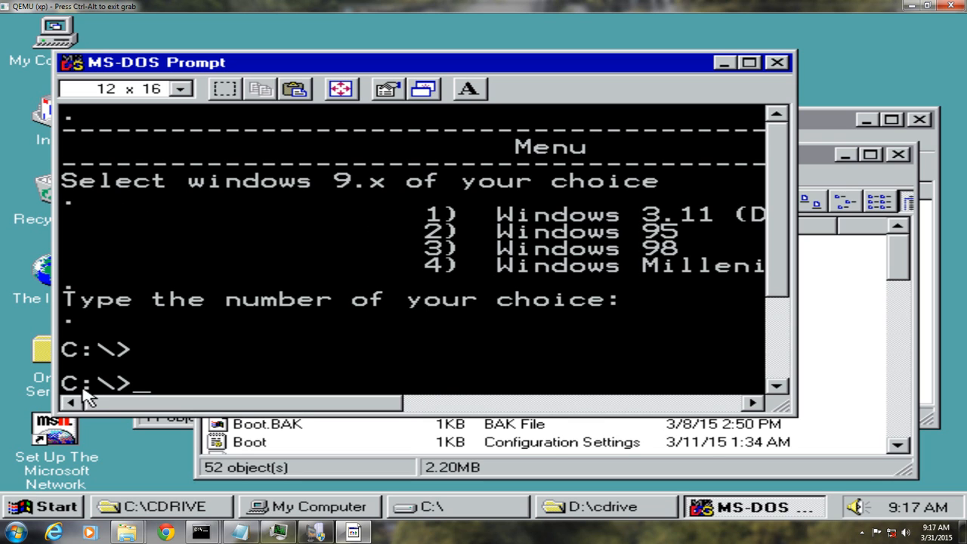
text(1)
key(Return)
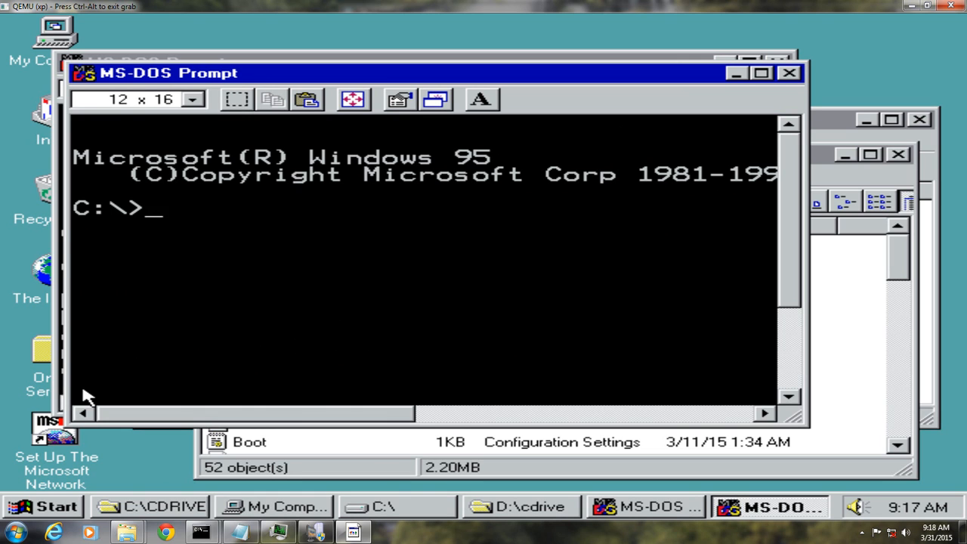
Step: In the second MS-DOS prompt, change to drive D and run clearc from D:\cdrive
text(d)
text(:)
key(Return)
text(cd)
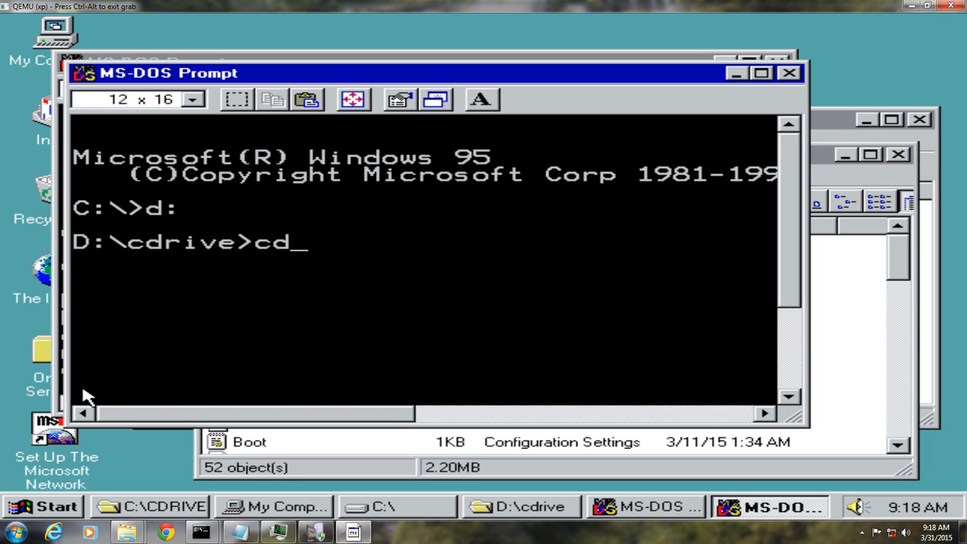
key(BackSpace)
text(learc)
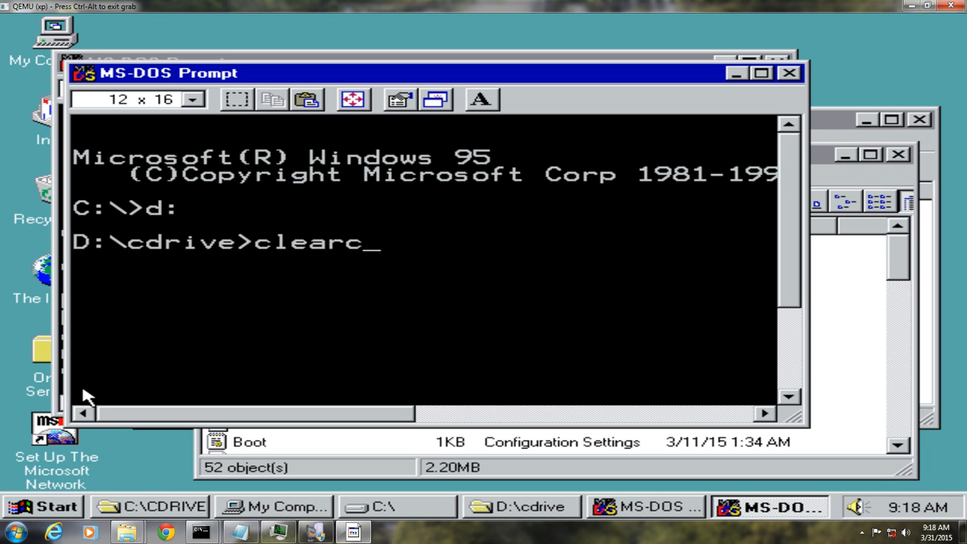
key(Return)
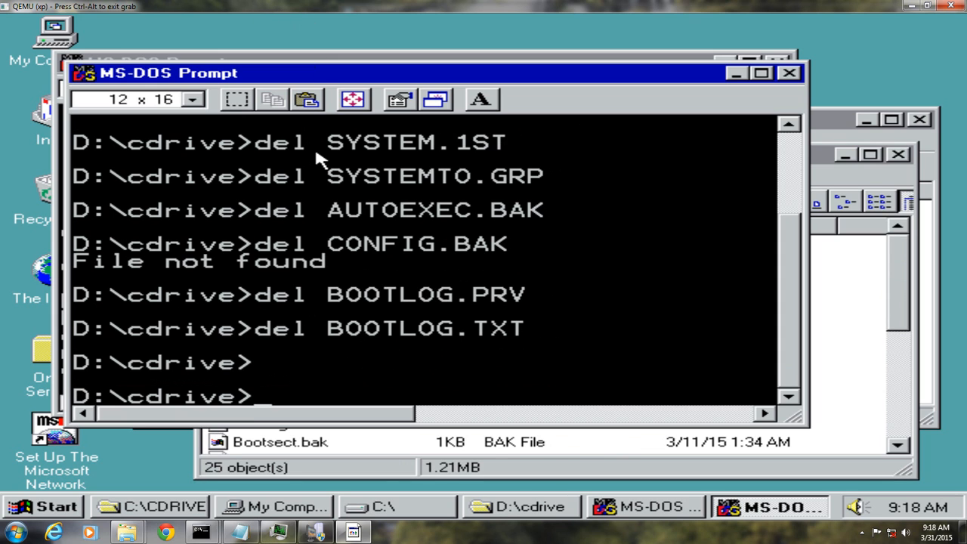
Step: Return to the first MS-DOS prompt and continue the paused Windows 3.11 switching script
click(53, 326)
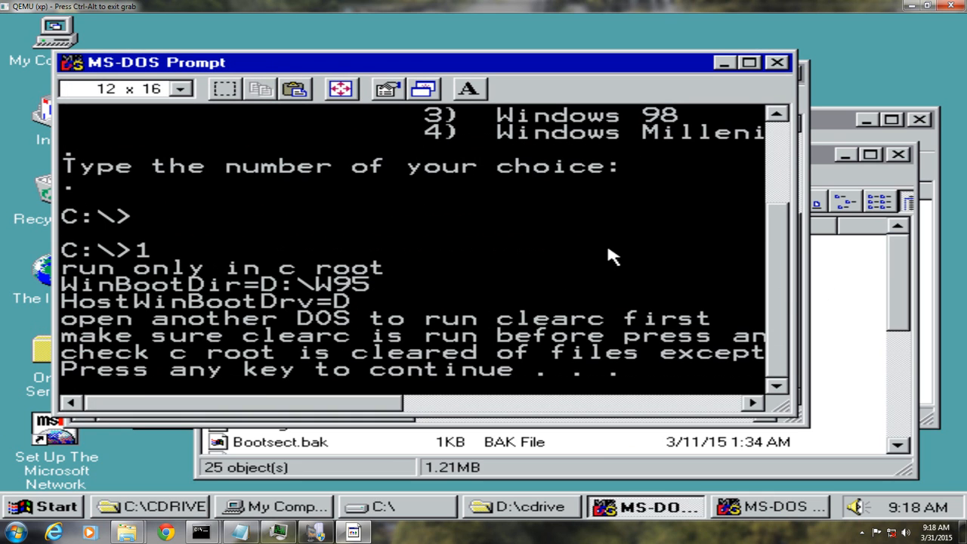
key(Return)
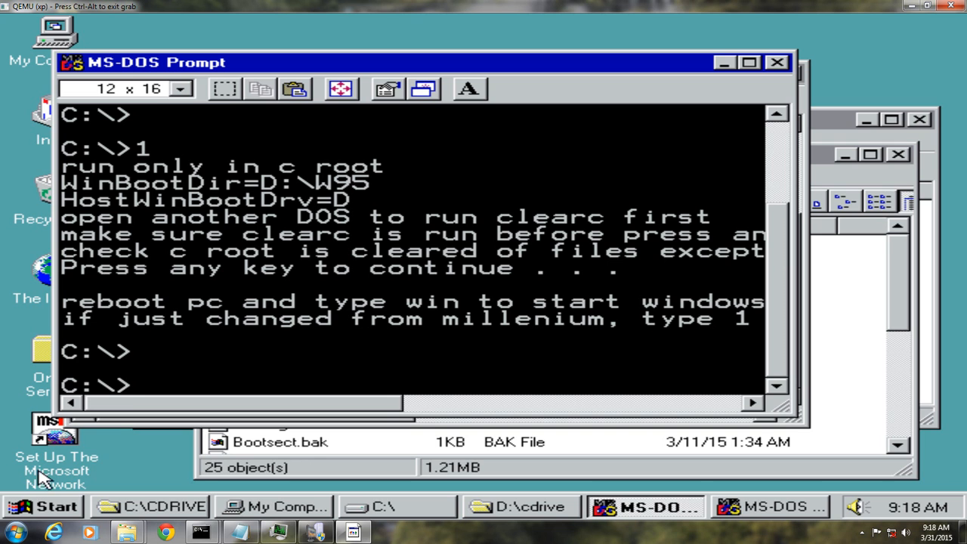
Step: Shut down Windows 95 in the virtual machine
click(44, 506)
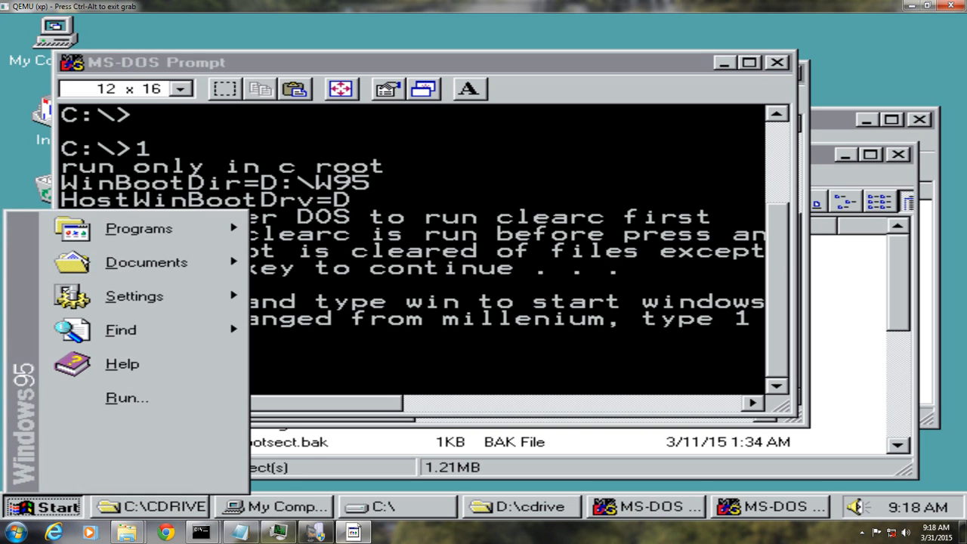
click(113, 478)
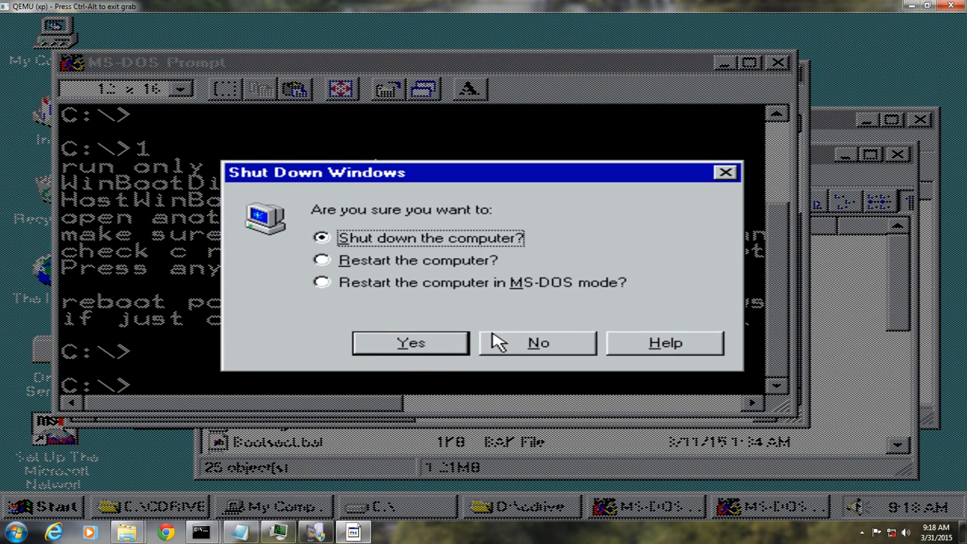
click(406, 349)
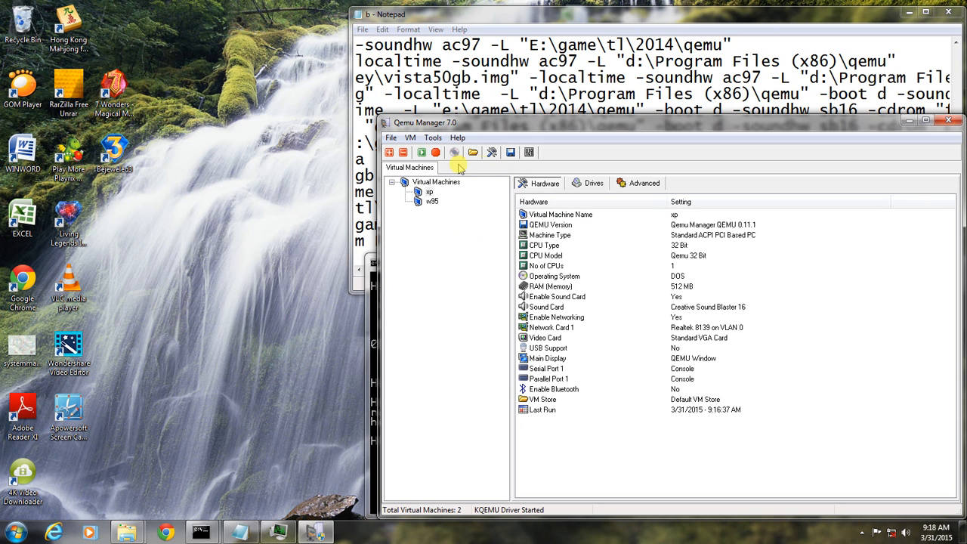
Step: Start the xp virtual machine and boot Earlier Version of Windows, choosing Microsoft Windows 3.11 95 98 Millenium as the operating system
click(424, 157)
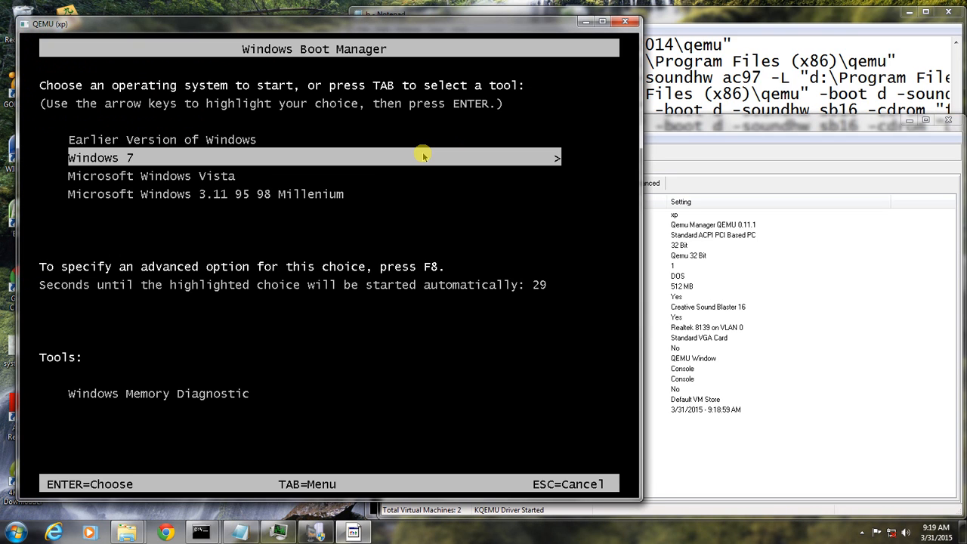
key(Up)
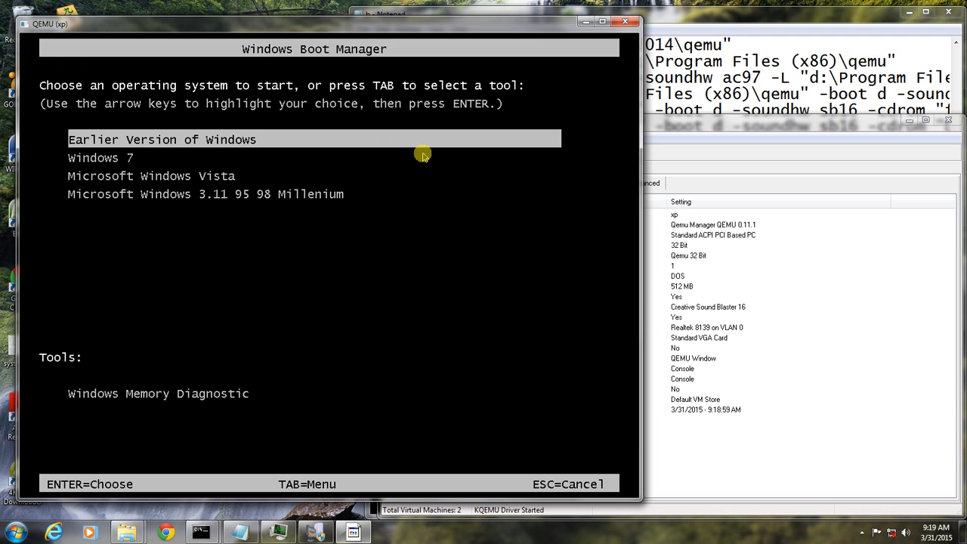
key(Return)
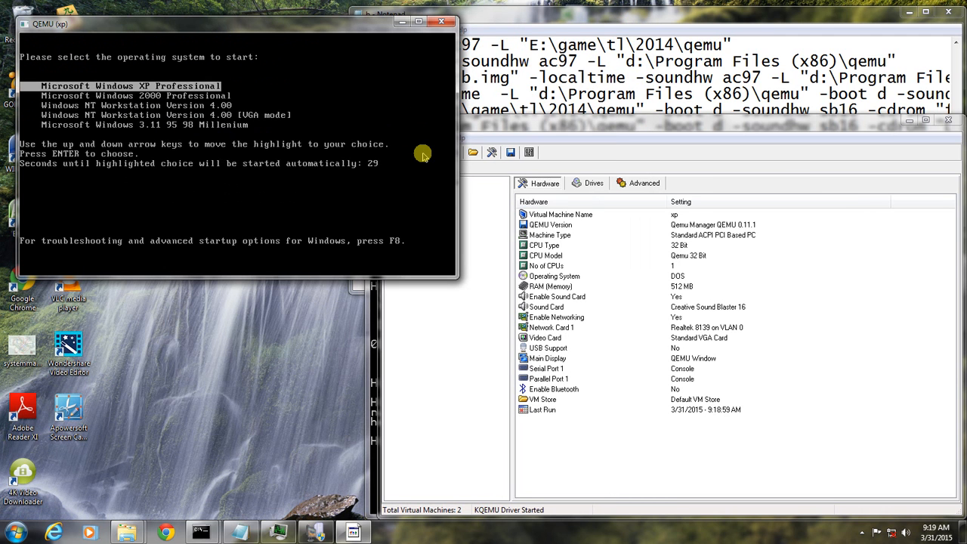
key(Down)
key(Down)
key(Down)
key(Down)
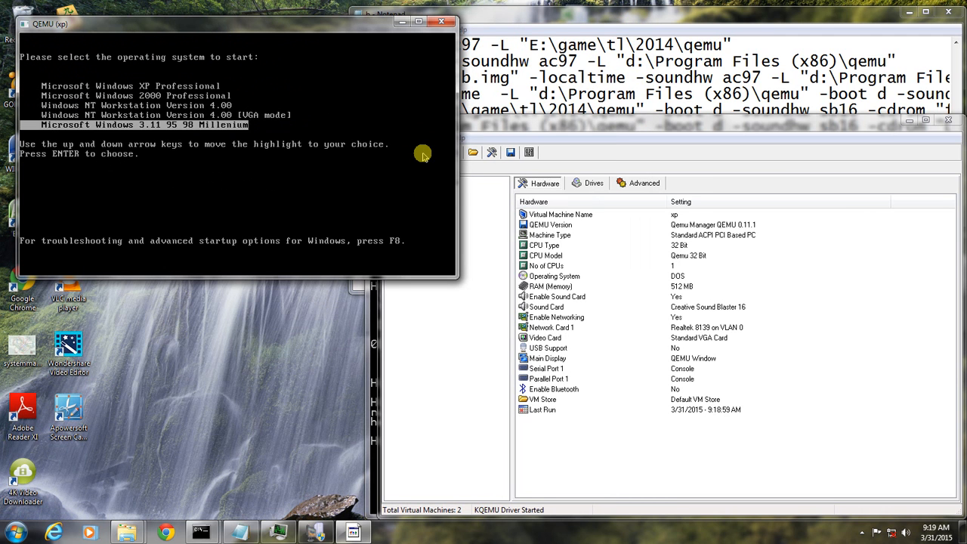
key(Return)
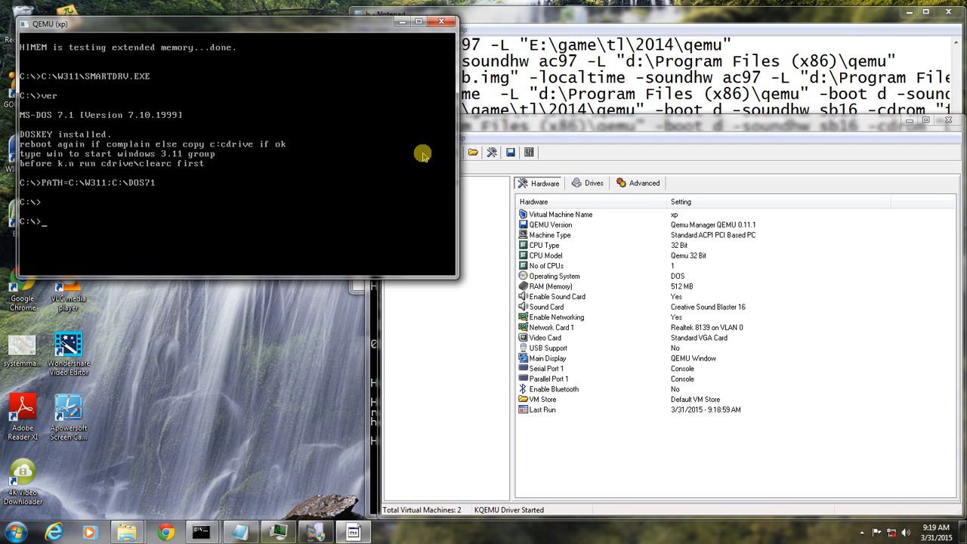
Step: Maximize the virtual machine window and start Windows 3.11 by running win at the DOS prompt
click(418, 23)
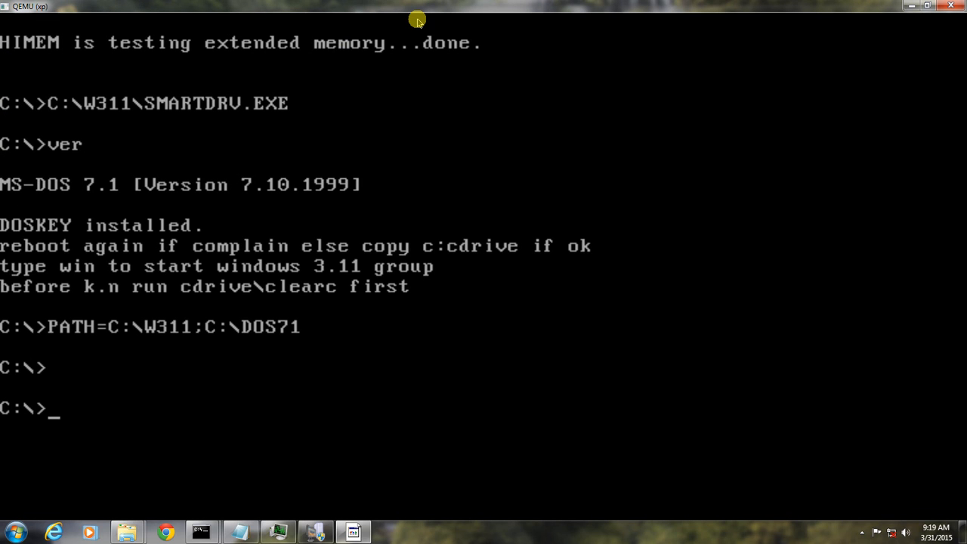
text(win)
key(Return)
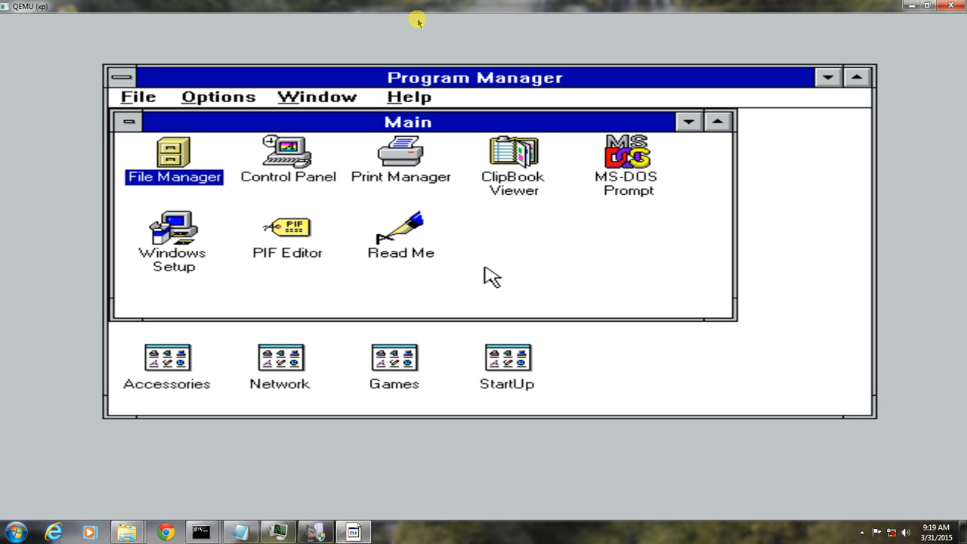
Step: Open the MS-DOS Prompt from the Main group and run dosshell
key(Right)
key(Right)
key(Right)
key(Right)
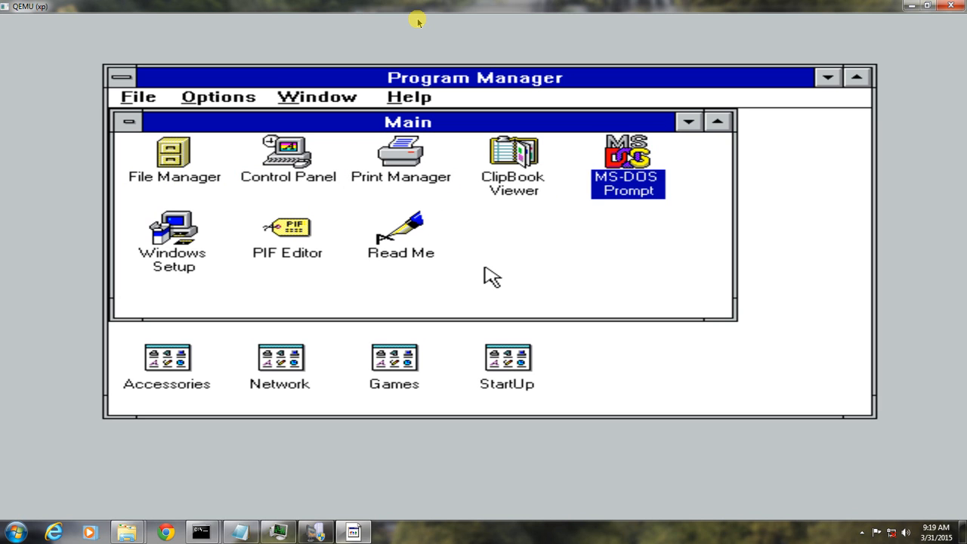
key(Return)
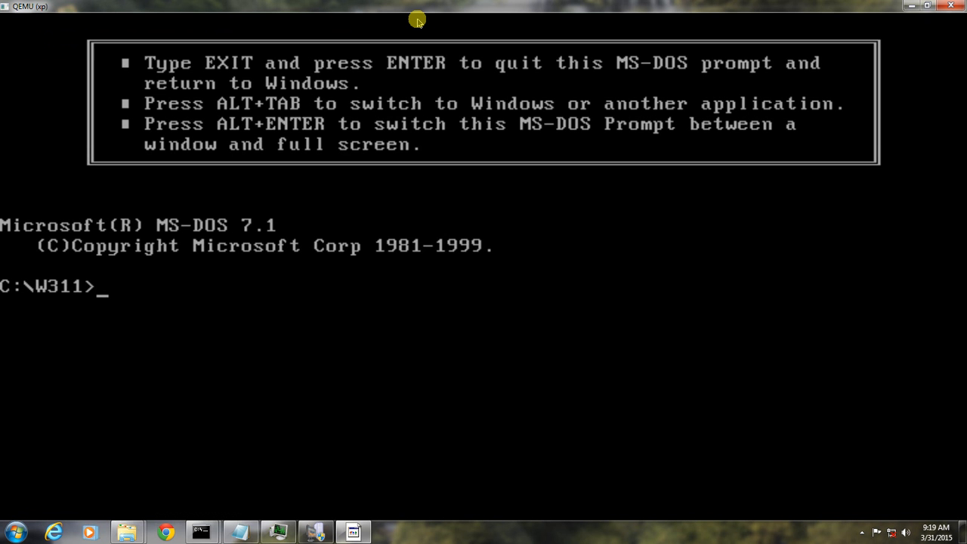
text(dosshell)
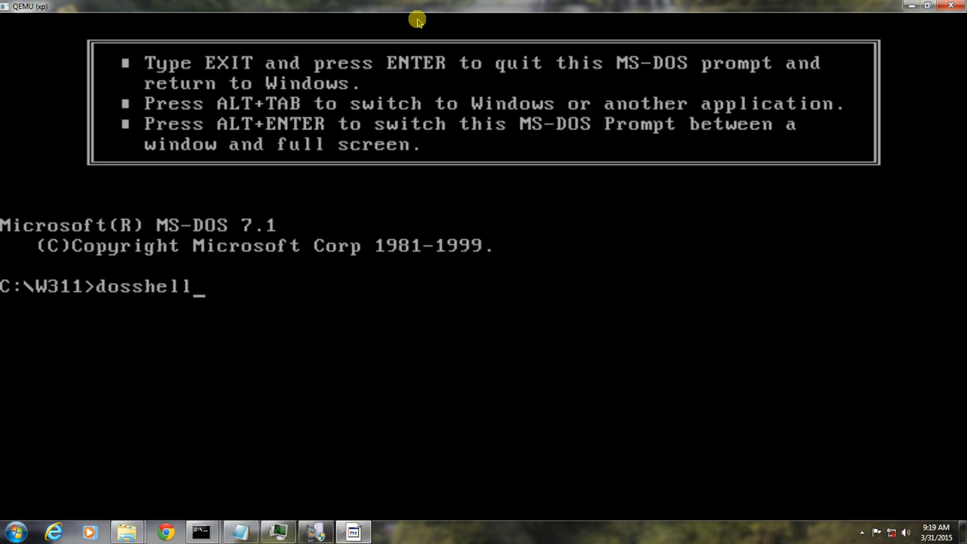
key(Return)
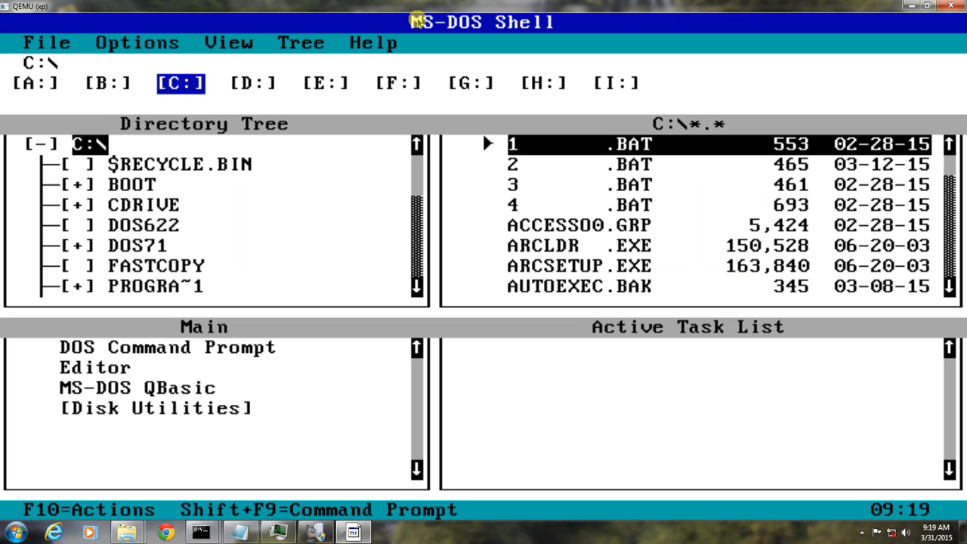
Step: Quit MS-DOS Shell and return to Program Manager by running exit at the DOS prompt
key(F10)
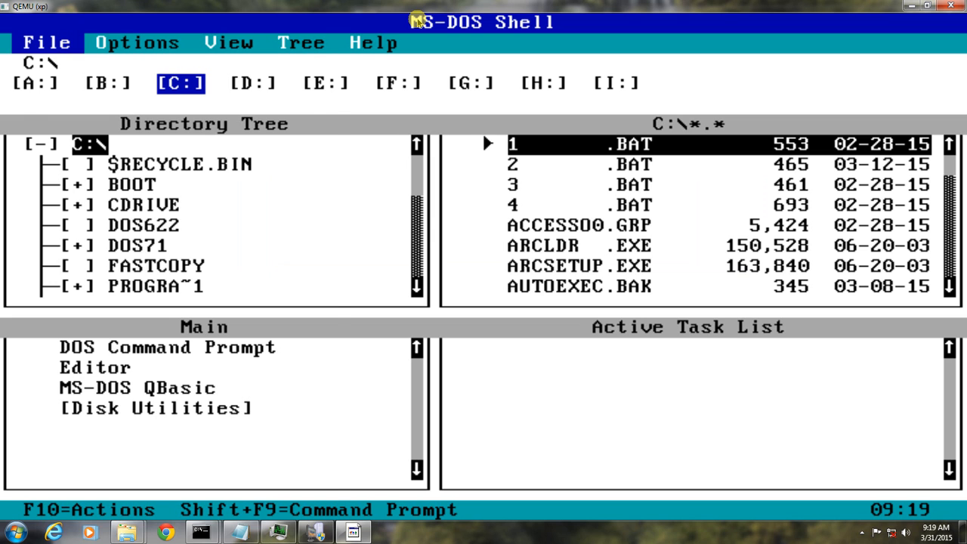
key(Return)
key(Up)
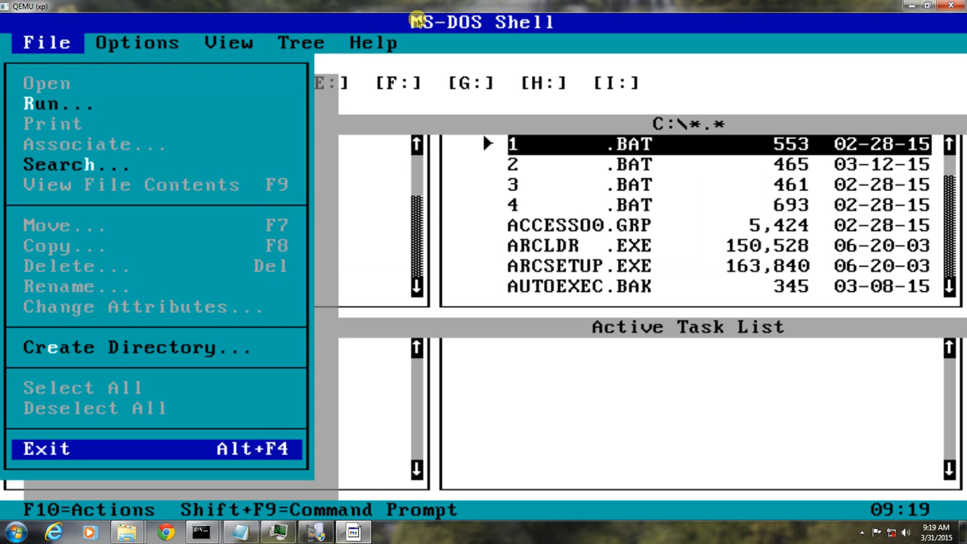
key(Return)
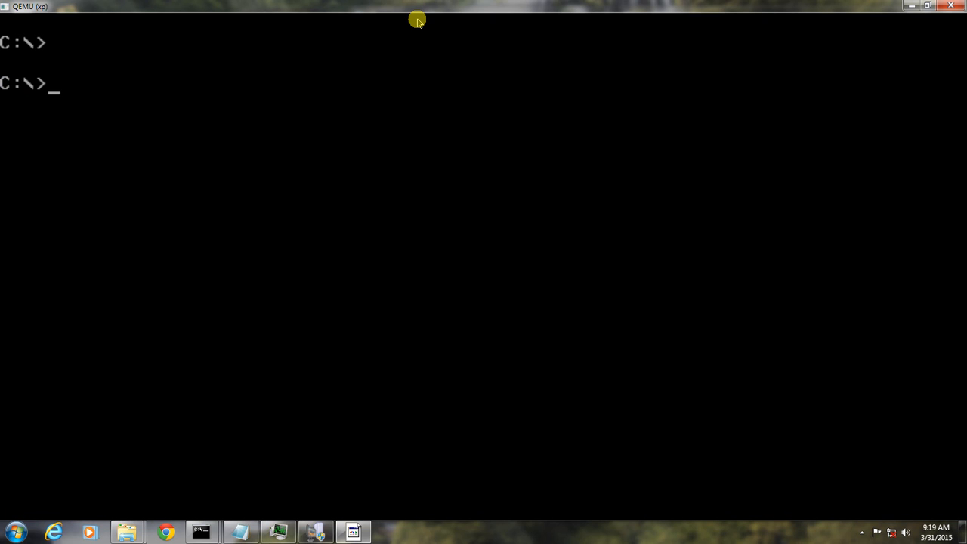
text(exit)
key(Return)
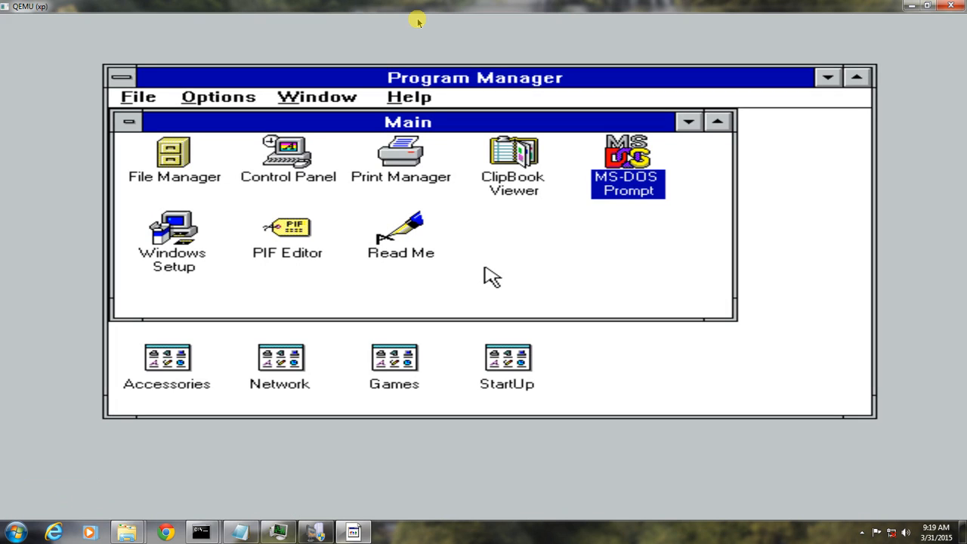
Step: Exit Windows 3.11 from Program Manager and confirm ending the session
key(Left)
key(Left)
key(Left)
key(Left)
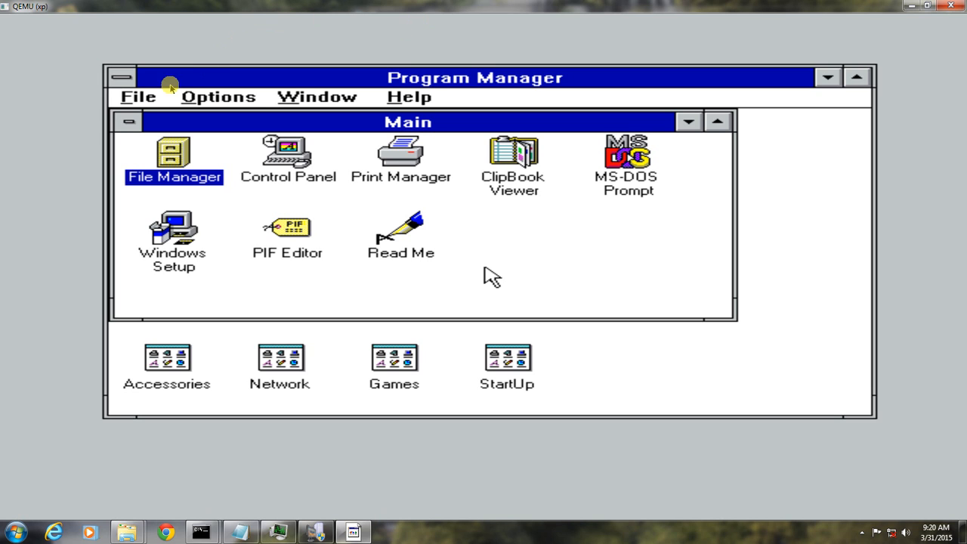
click(148, 100)
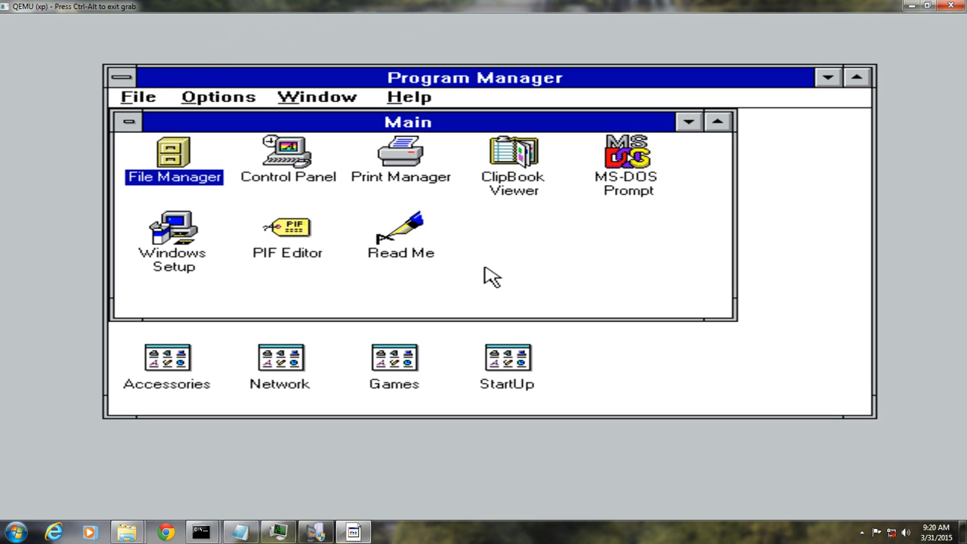
click(145, 102)
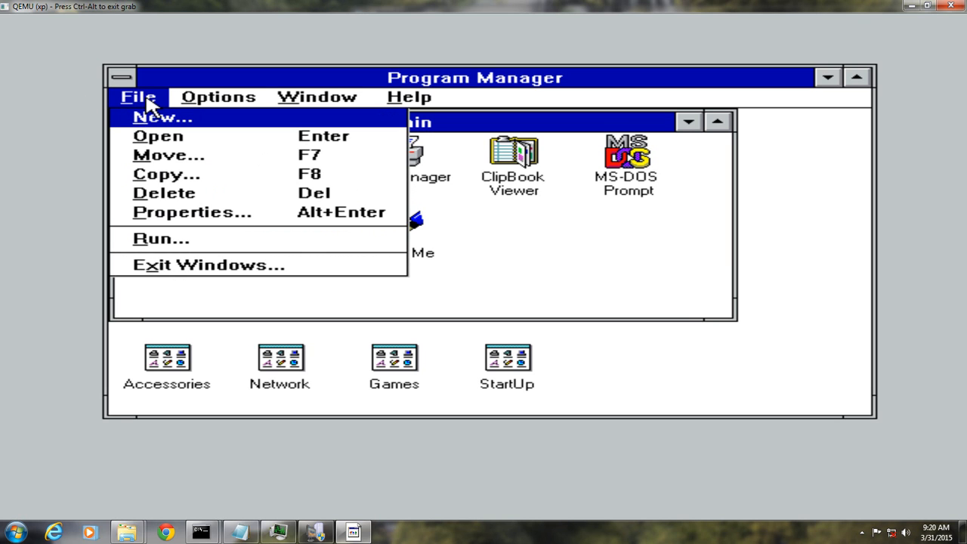
click(184, 266)
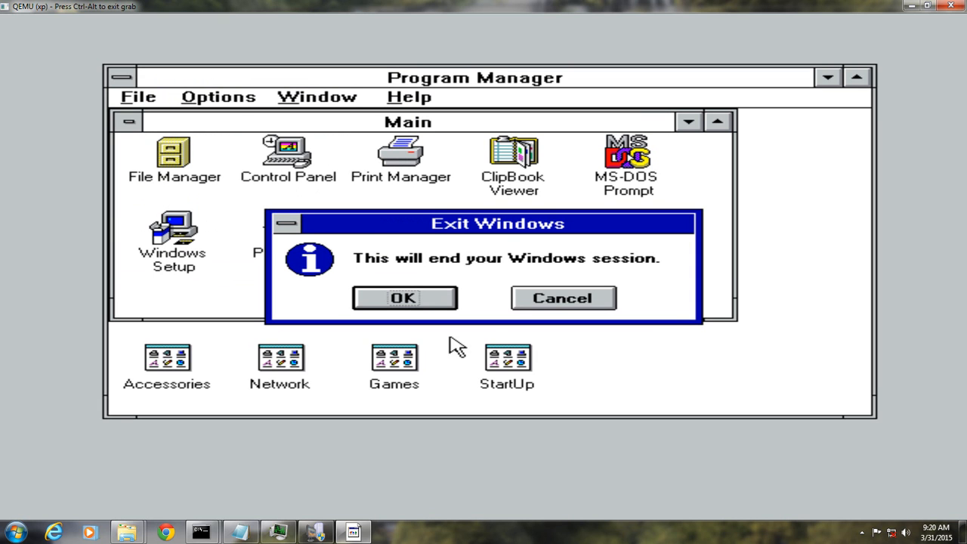
click(418, 296)
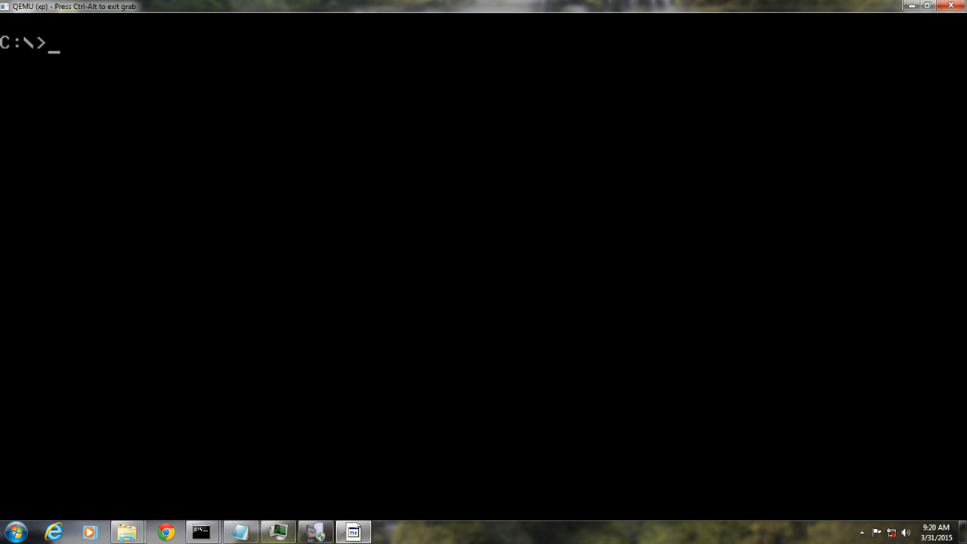
text(k)
key(Return)
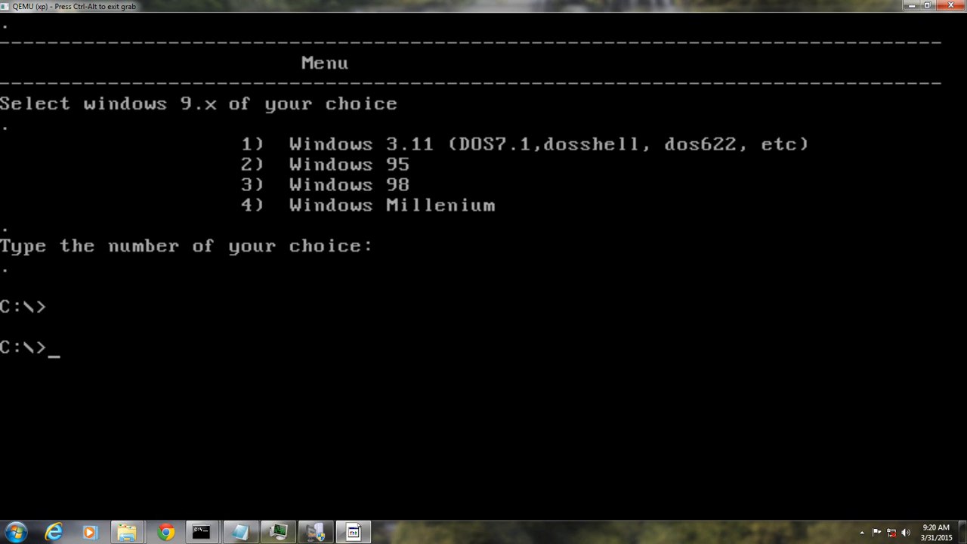
text(3)
key(Return)
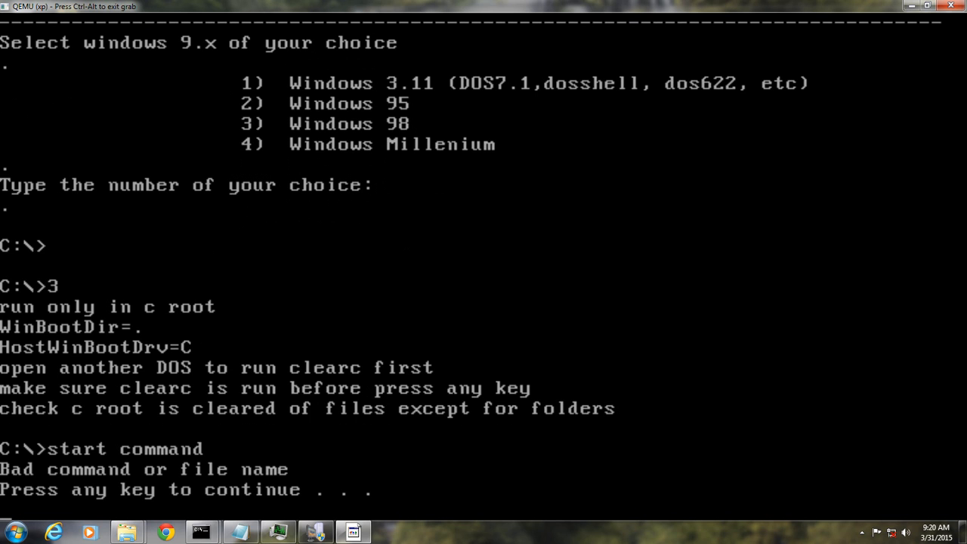
key(ctrl+c)
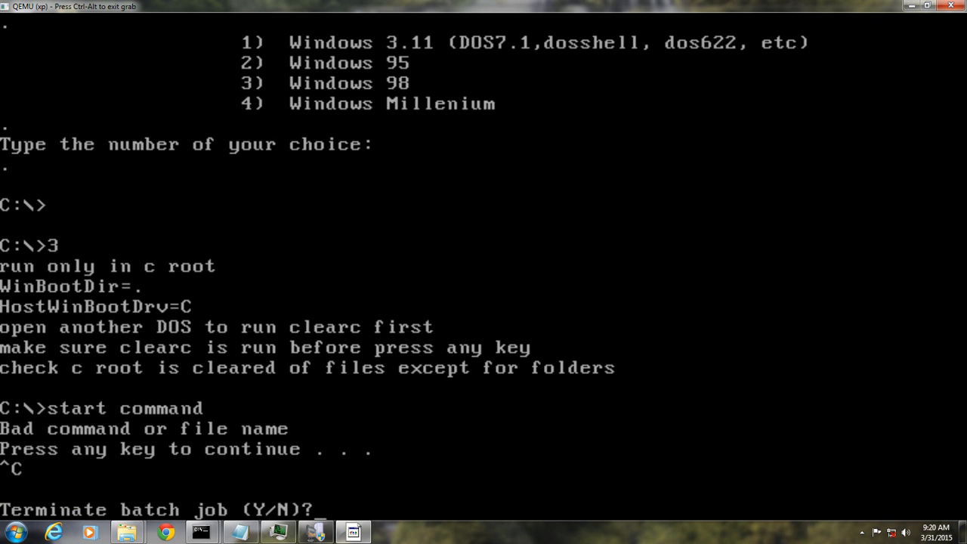
text(y)
key(Return)
key(Return)
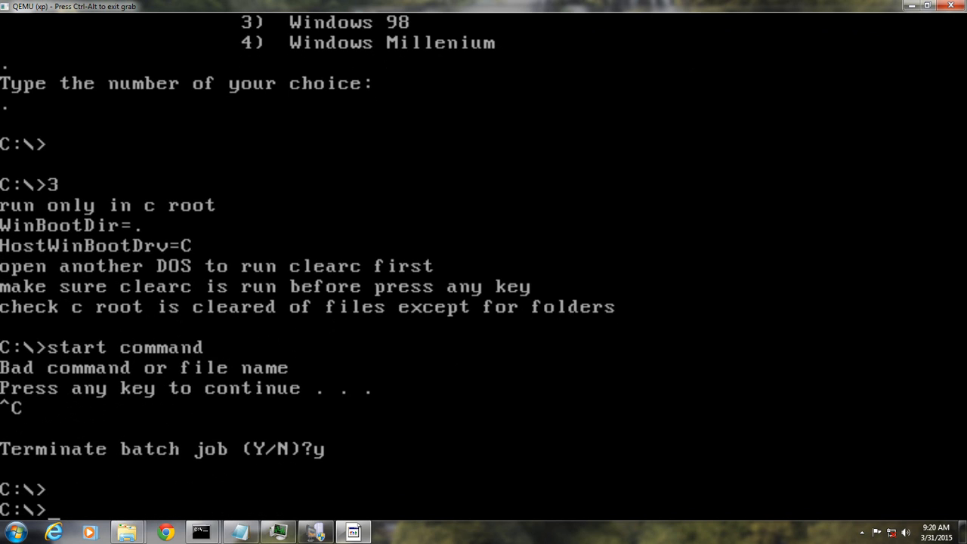
Step: Run cdrive\clearc from the root of drive C to clear the current startup files
text(cdrive)
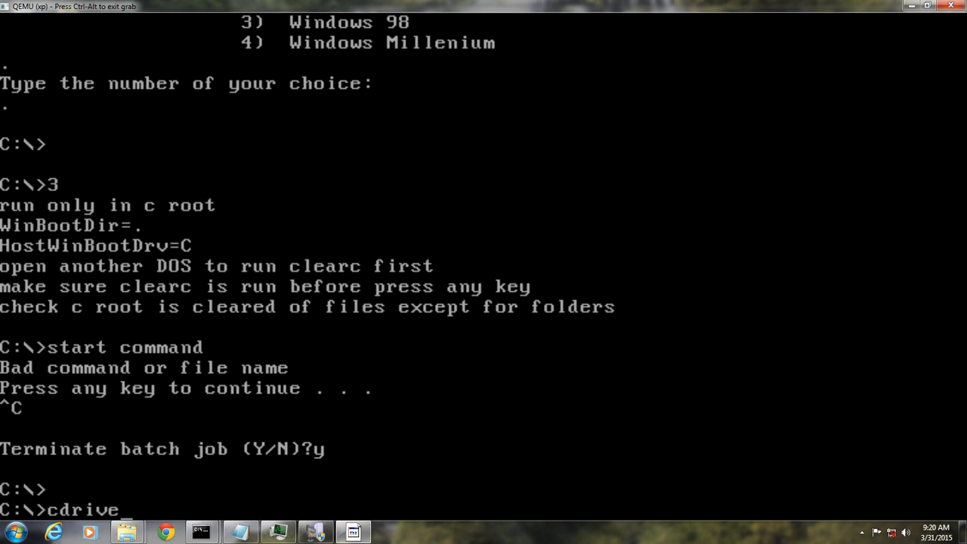
text(\)
text(clearc)
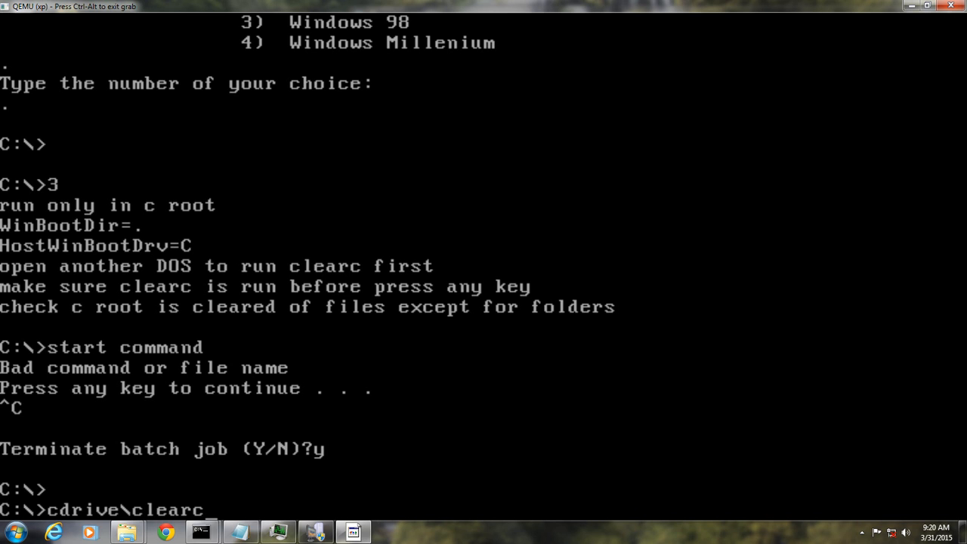
key(Return)
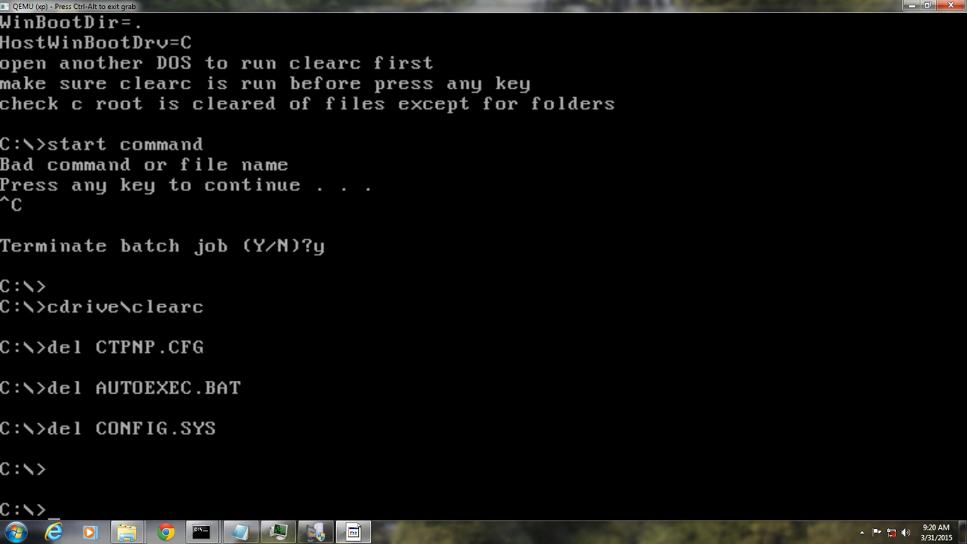
Step: Run k to display the Windows selection menu, choose option 3 for Windows 98, and continue the paused script
text(k)
key(Return)
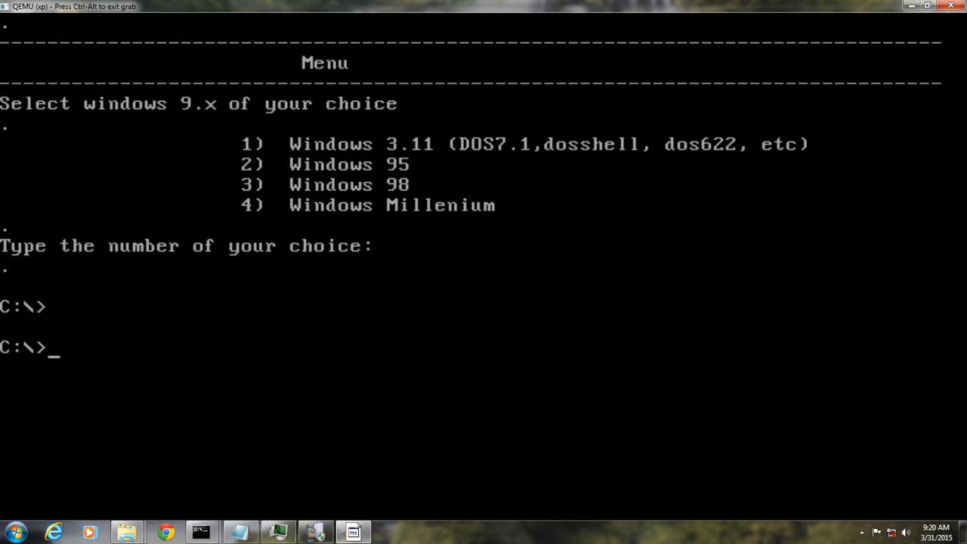
text(3)
key(Return)
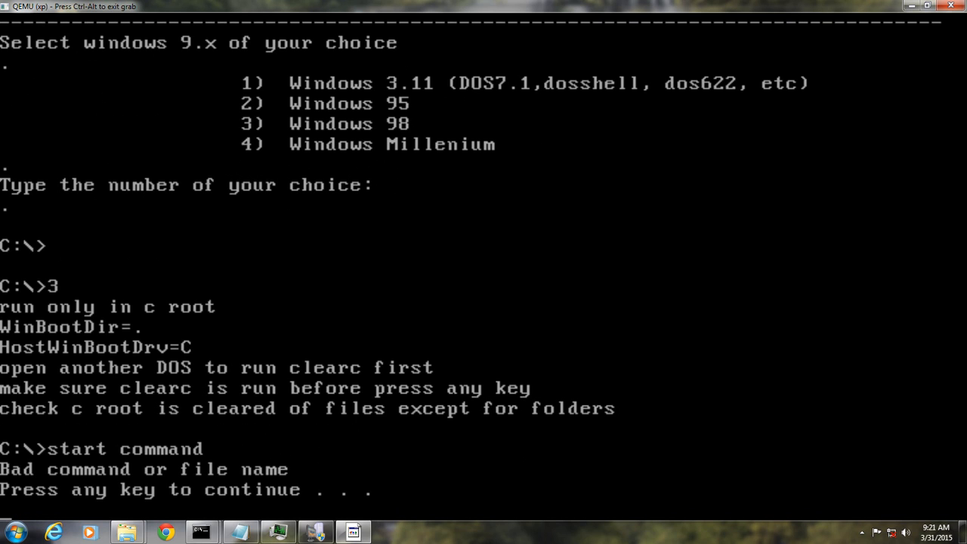
key(Return)
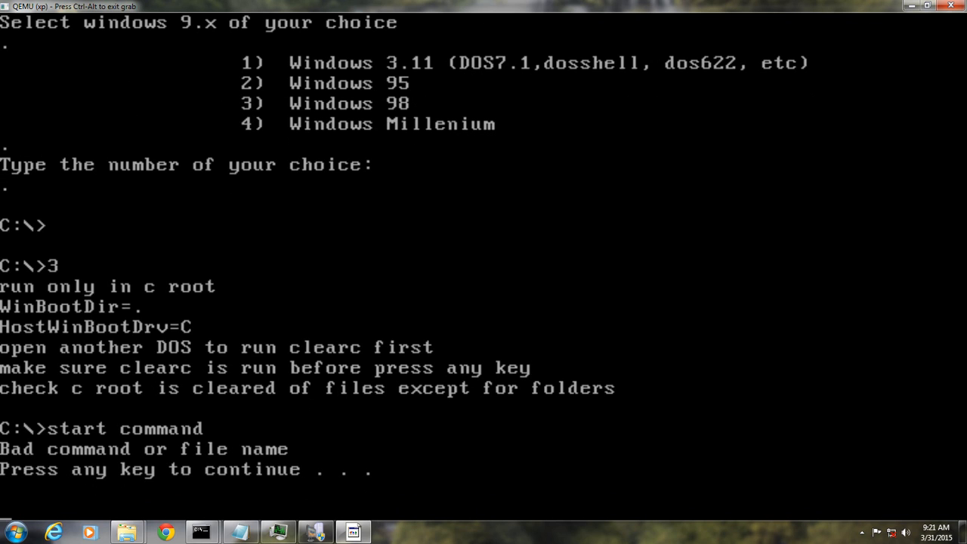
key(Return)
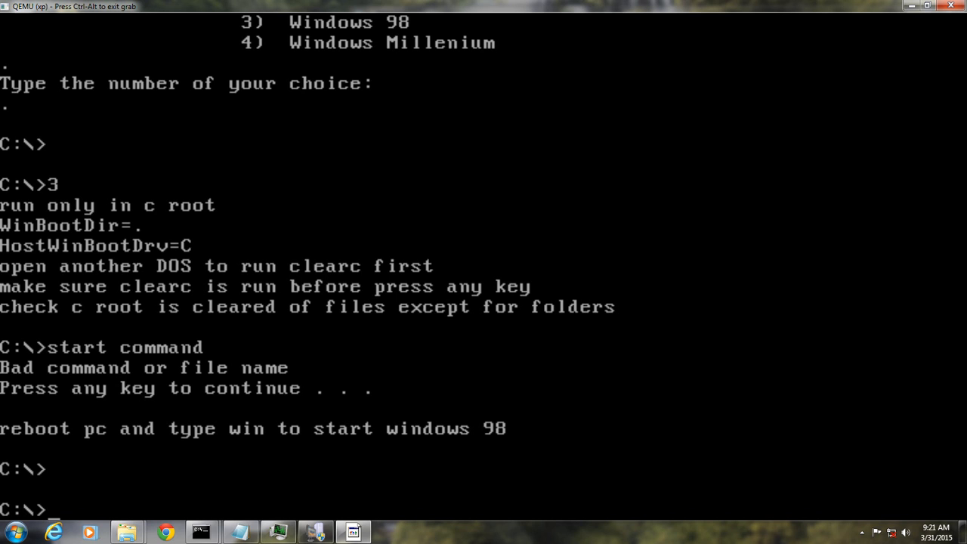
Step: Release the captured pointer, close the running virtual machine window, and start the xp virtual machine again from Qemu Manager
key(ctrl+alt)
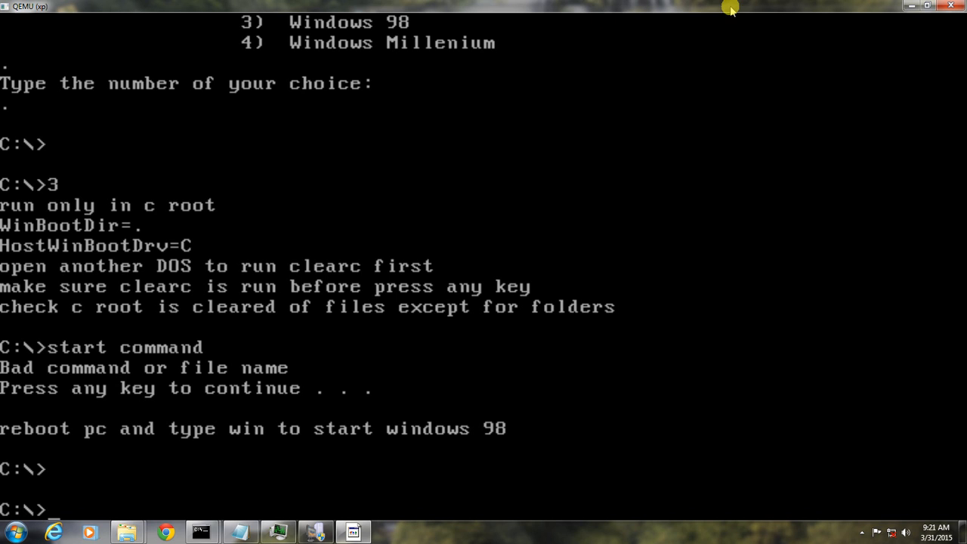
click(927, 7)
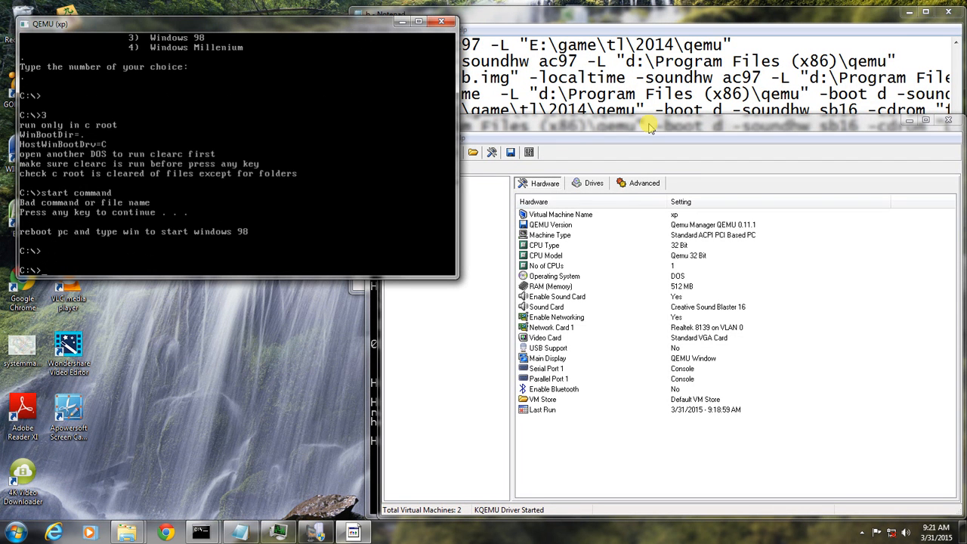
click(447, 25)
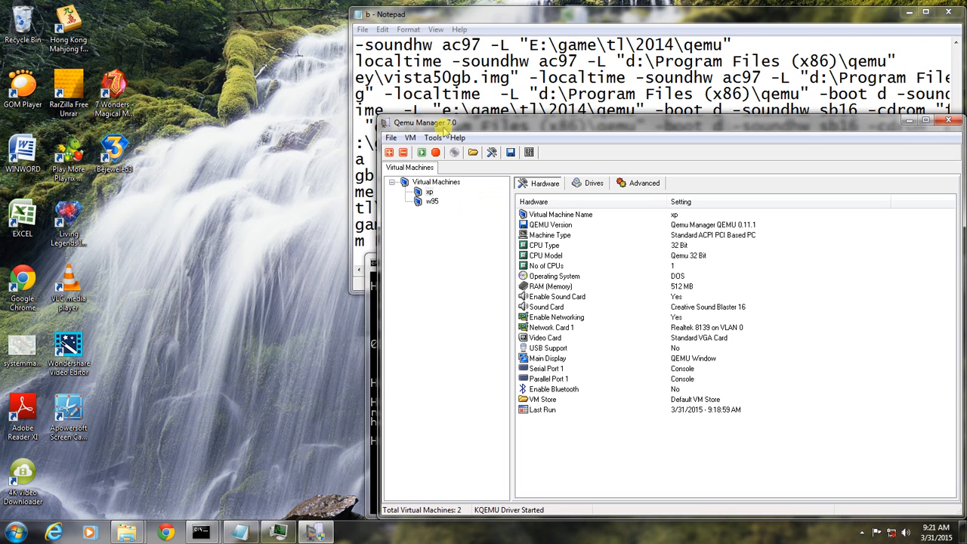
click(421, 152)
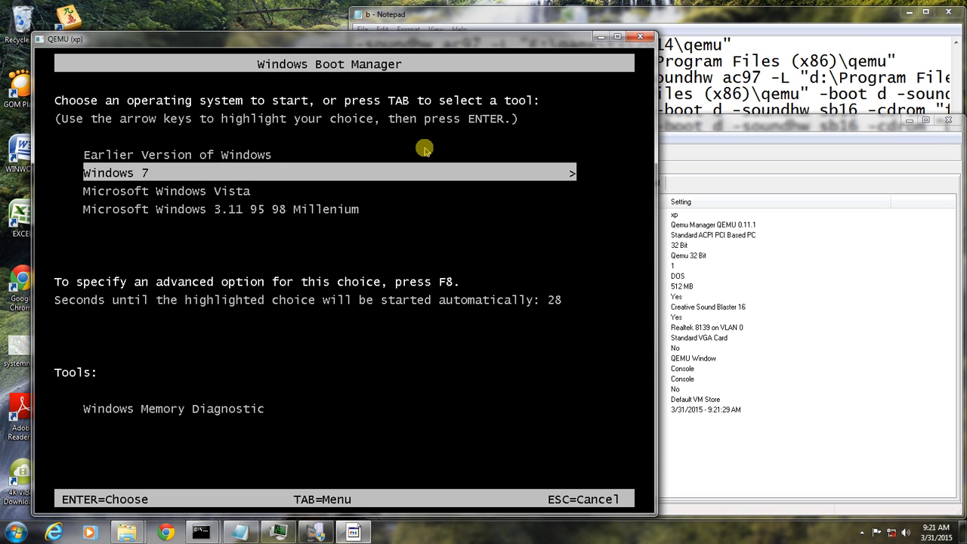
Step: Boot the virtual machine through Earlier Version of Windows and choose Microsoft Windows 3.11 95 98 Millenium
key(Up)
key(Return)
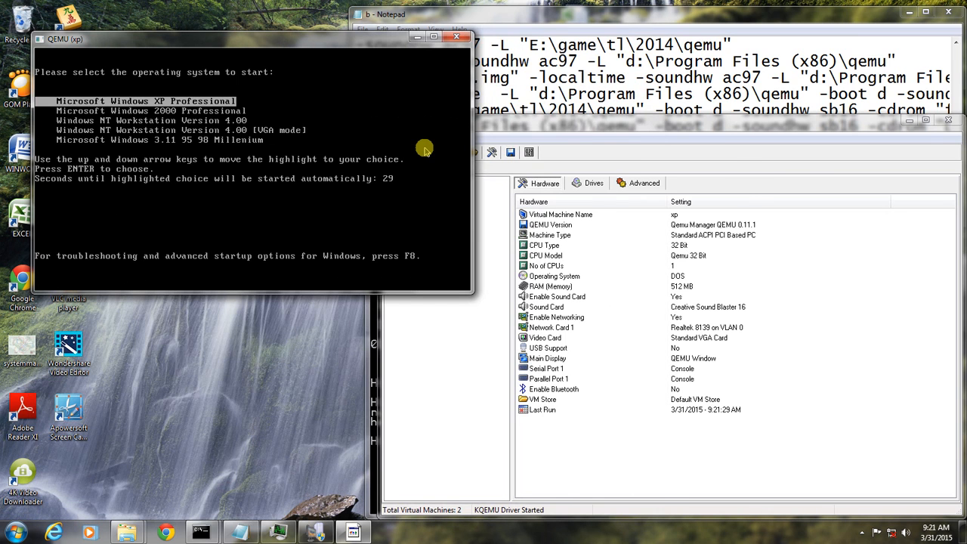
key(Down)
key(Down)
key(Down)
key(Down)
key(Return)
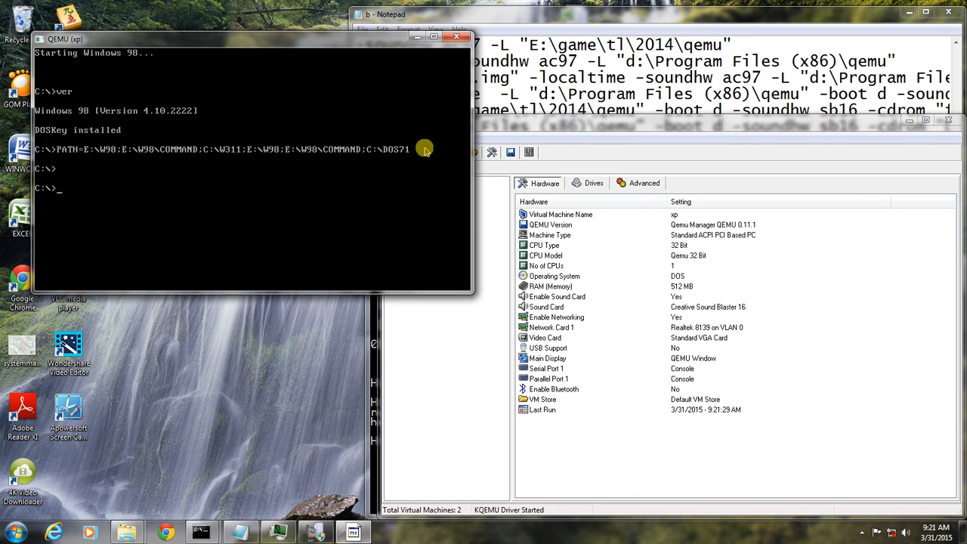
Step: Start Windows 98 with the win command, maximize the virtual machine window, and accept the logon dialog with a blank password
text(win)
click(435, 38)
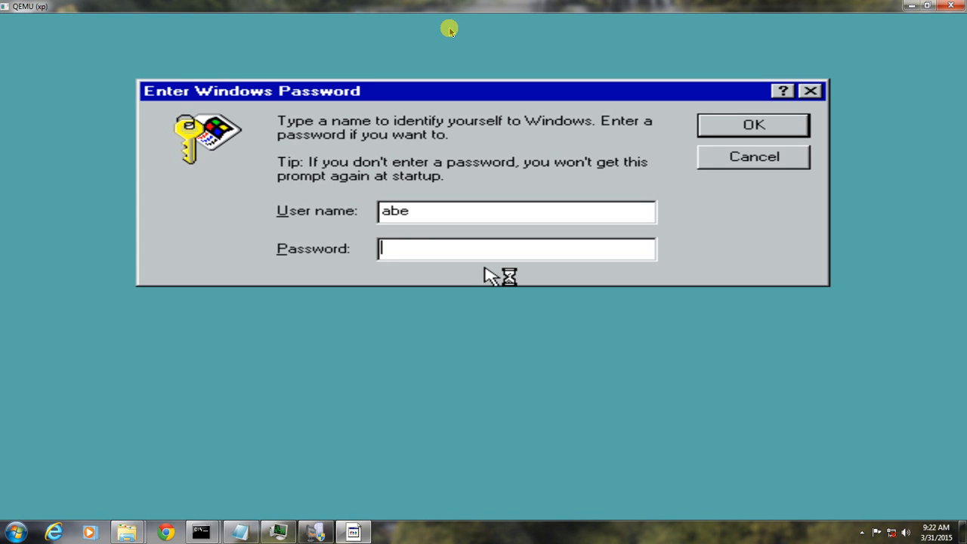
key(Return)
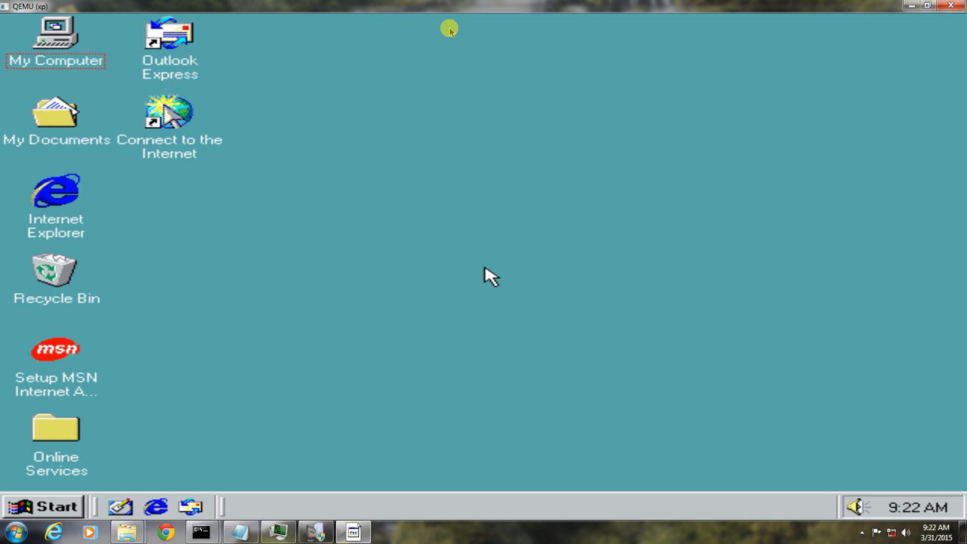
Step: Open My Computer on the Windows 98 desktop to examine the drive list
key(Up)
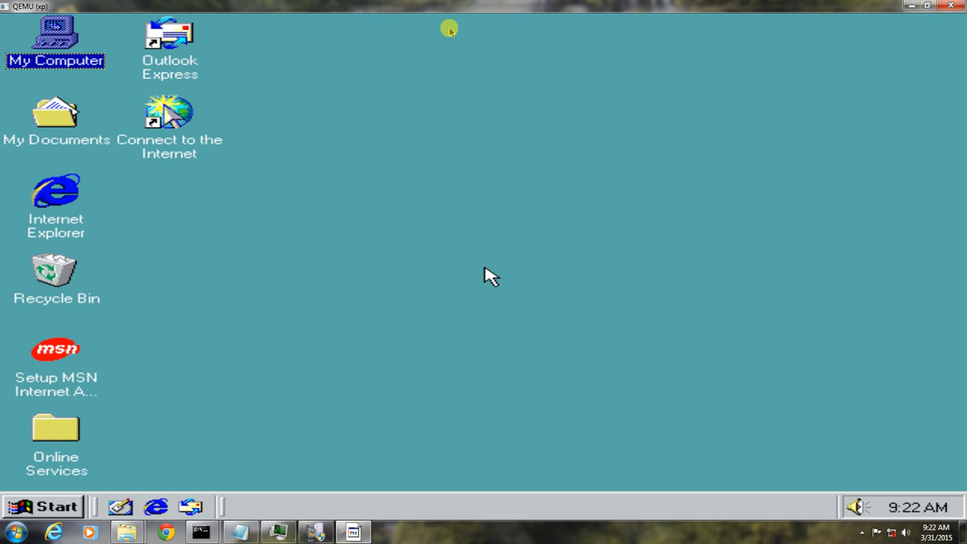
key(Return)
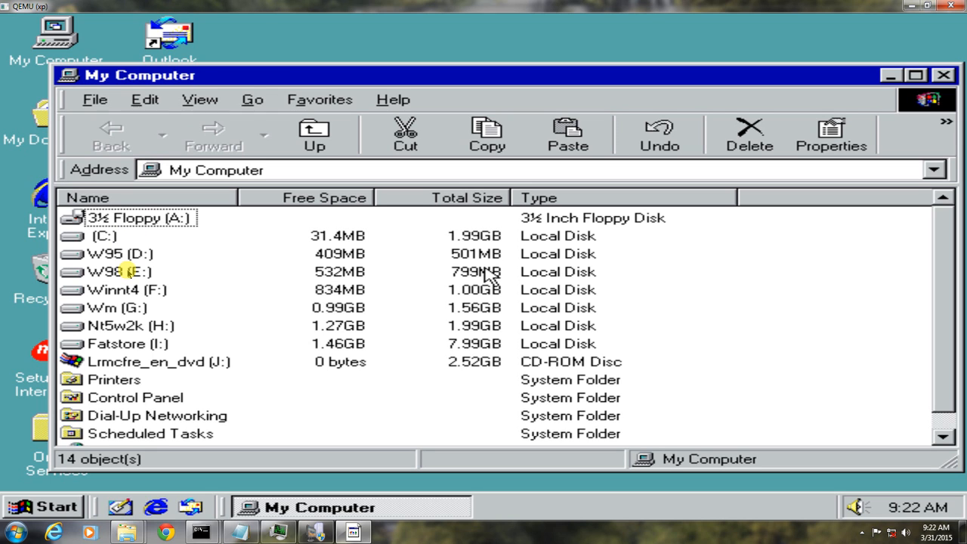
Step: Open an MS-DOS Prompt by running command in Windows 98 and switch it to drive C
click(46, 507)
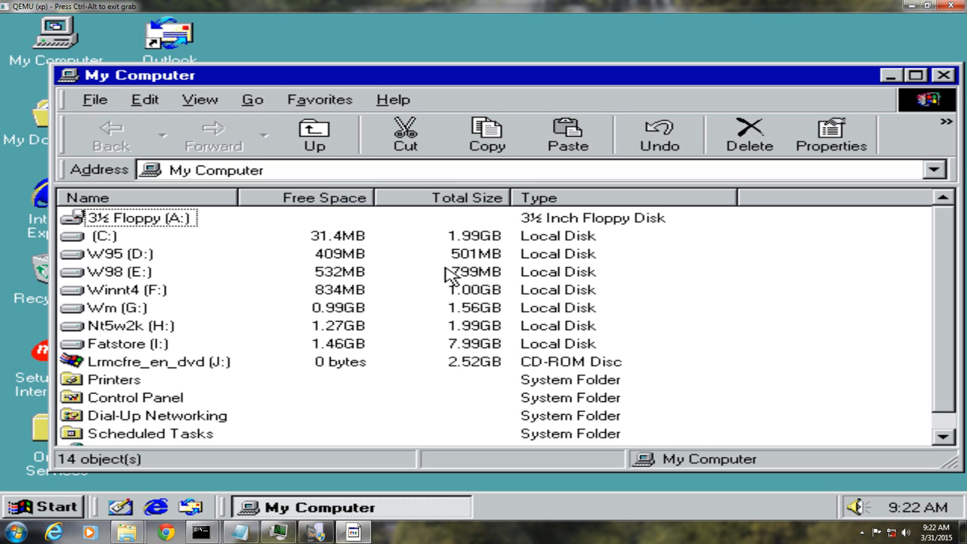
click(62, 507)
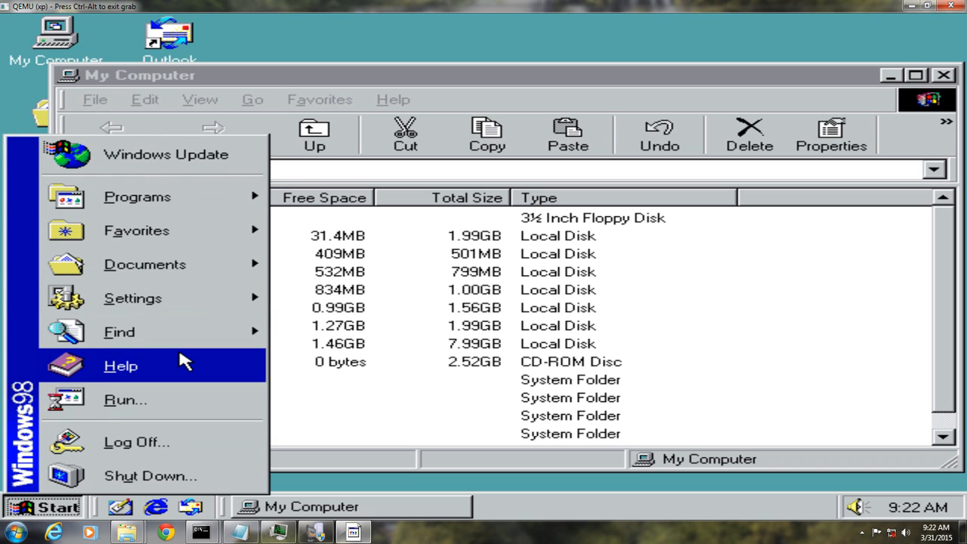
click(180, 398)
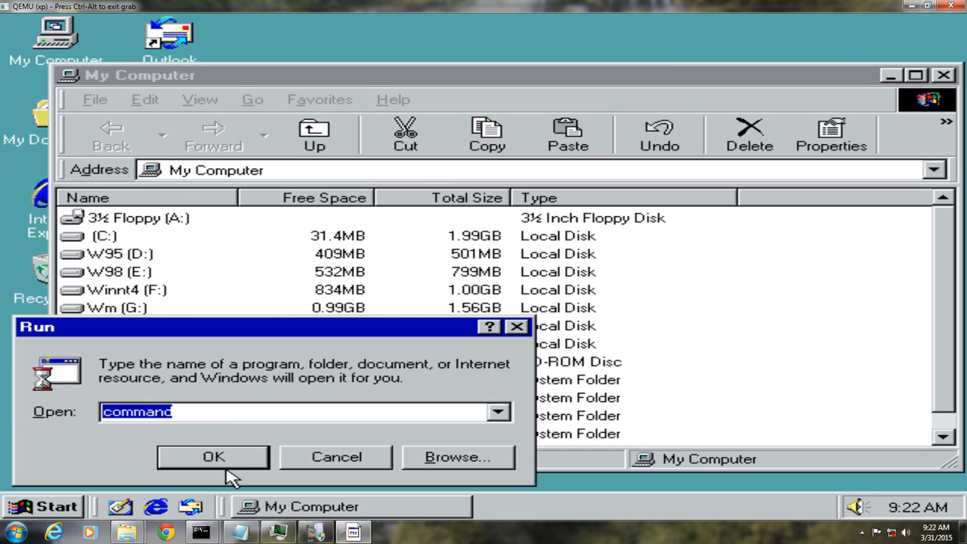
click(230, 468)
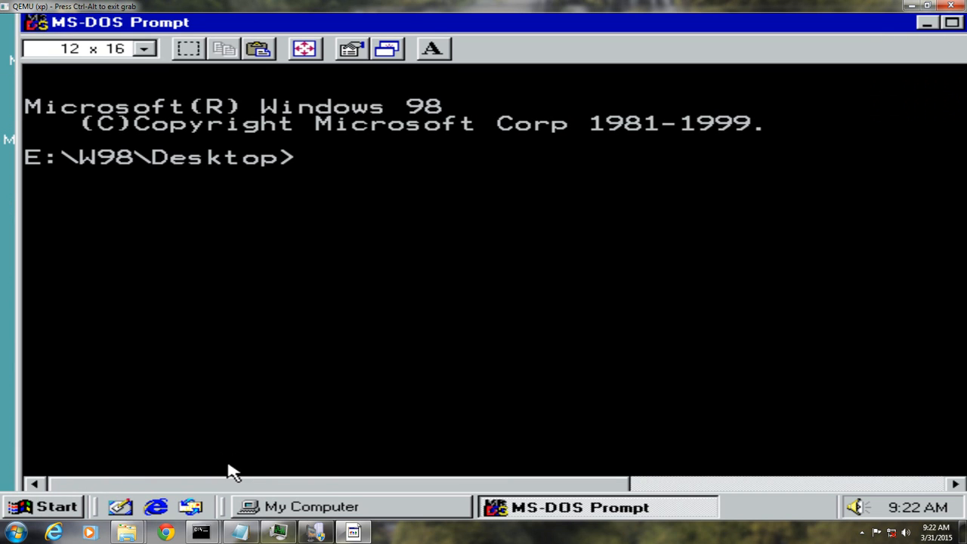
text(c:)
key(Return)
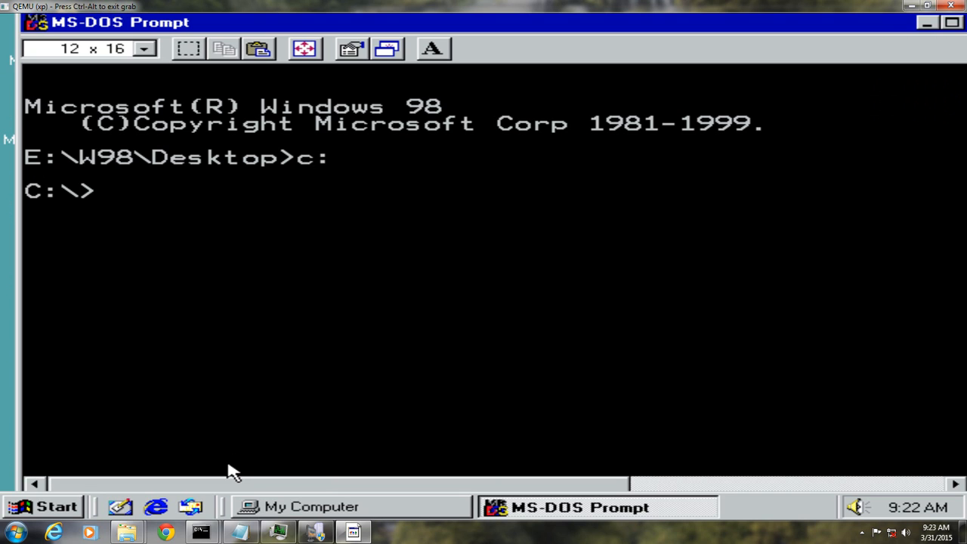
Step: Run k to display the Windows selection menu and choose option 4 for Windows Millenium
text(k)
key(Return)
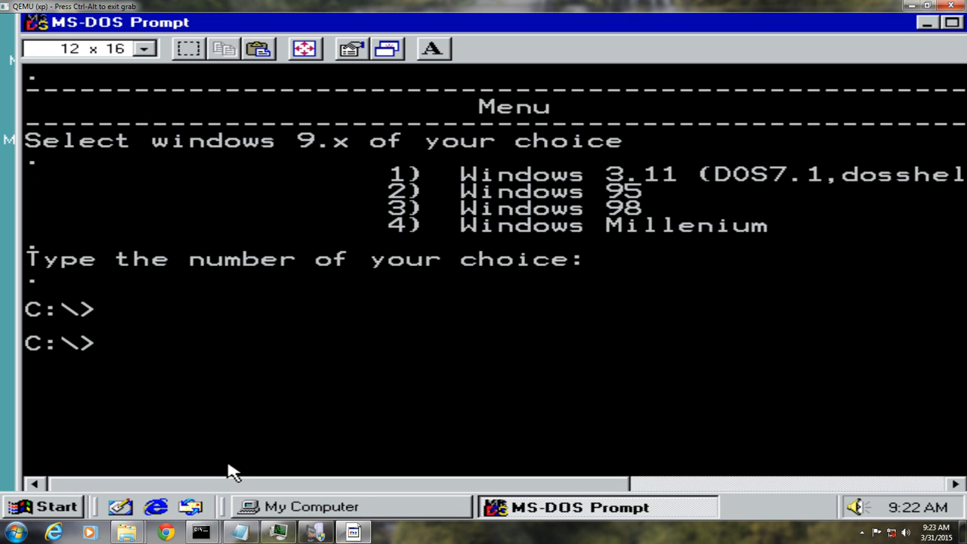
text(4)
key(Return)
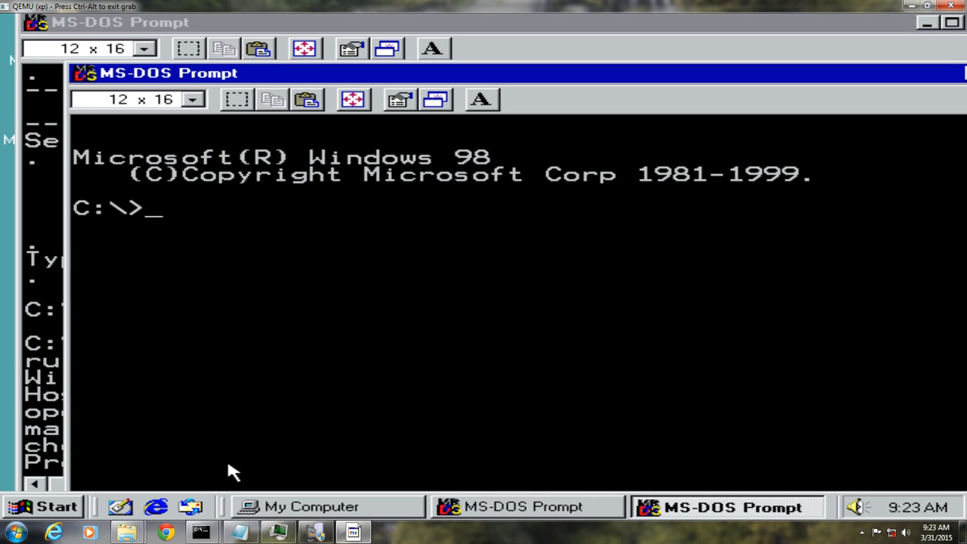
Step: Run e:\cdrive\clearc in the second MS-DOS Prompt and continue the paused script in the first one
click(58, 222)
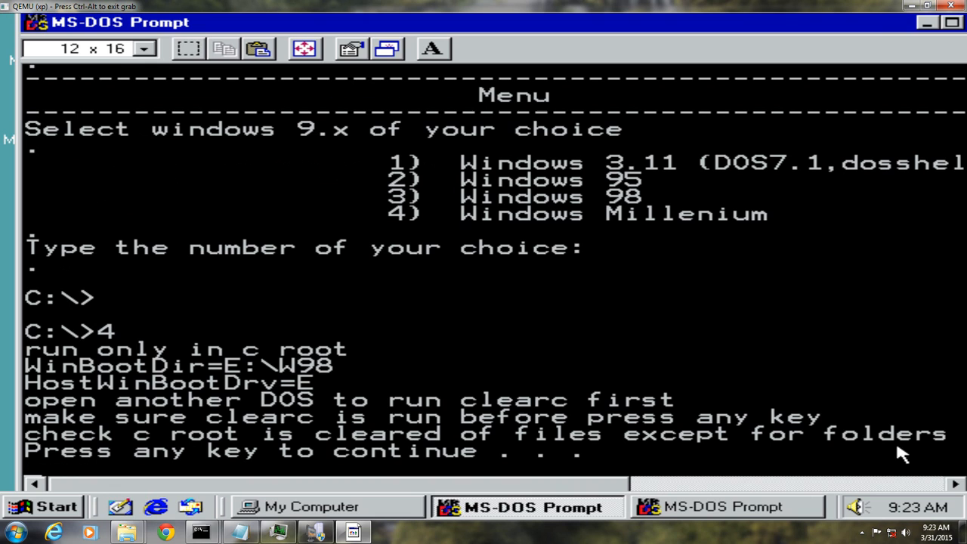
click(710, 505)
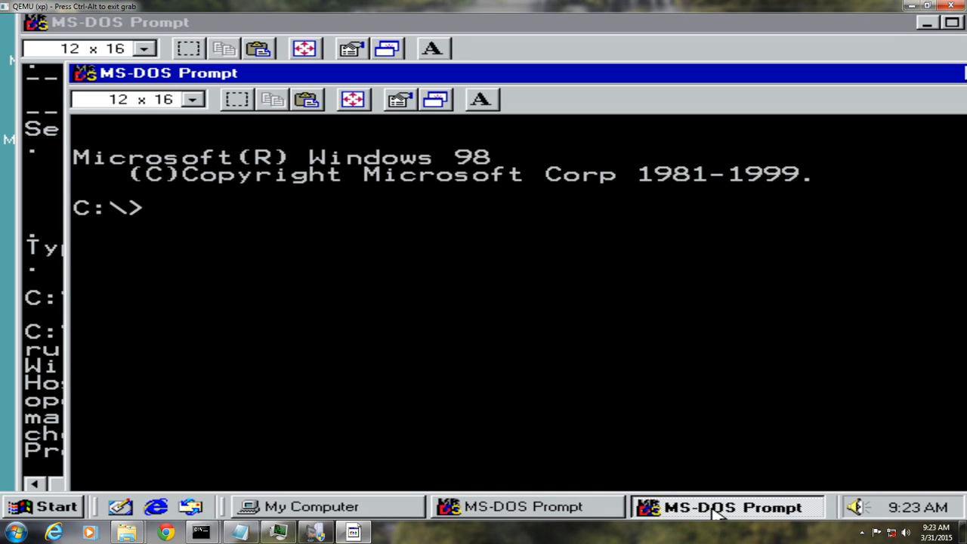
text(e:\cdrive)
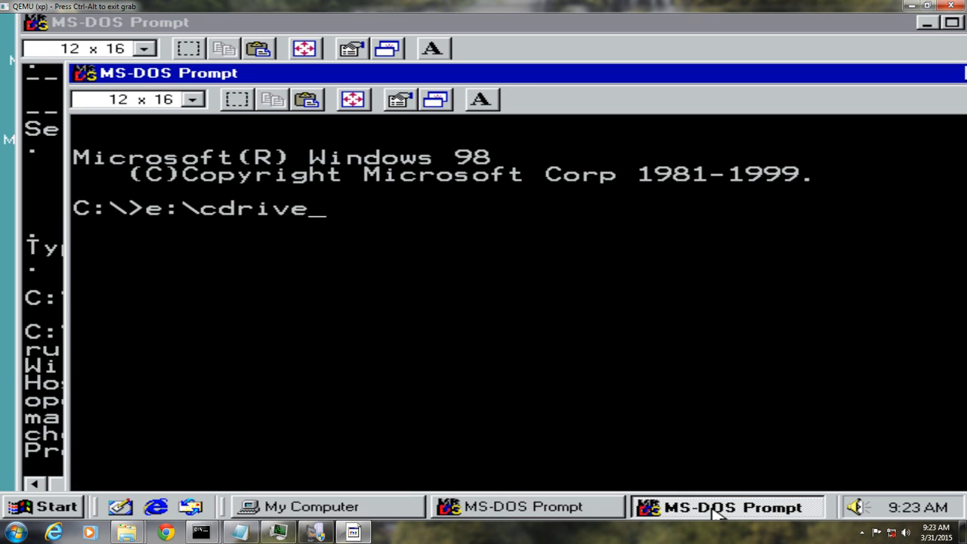
text(\clear)
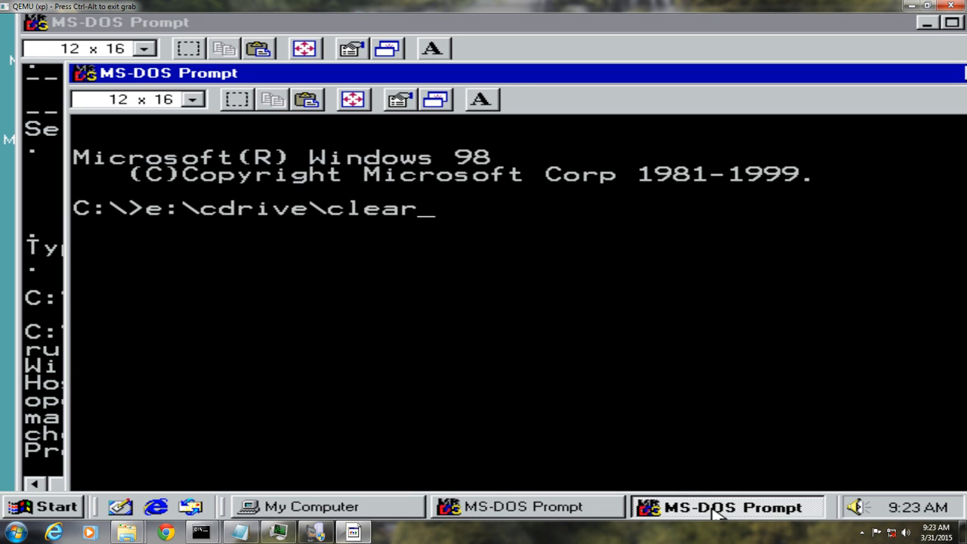
text(c)
key(Return)
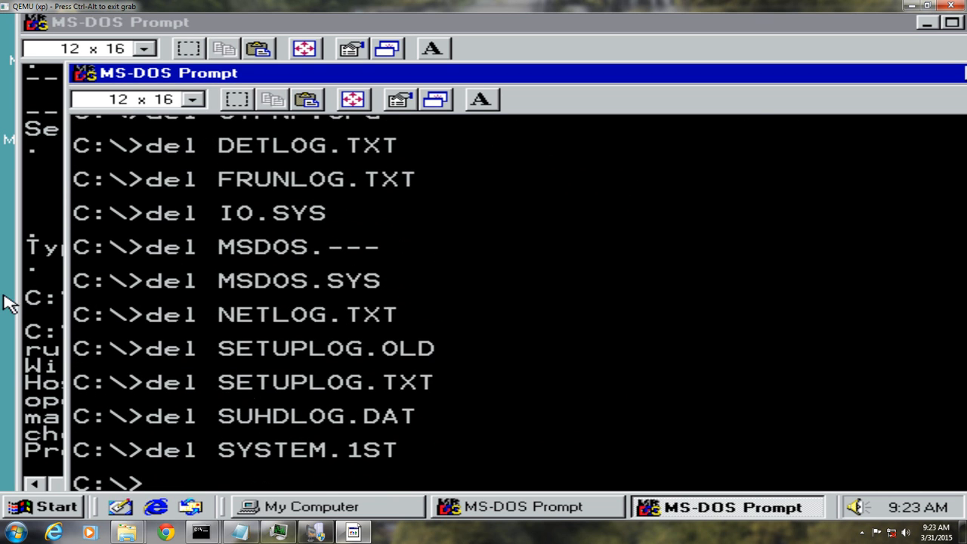
click(45, 298)
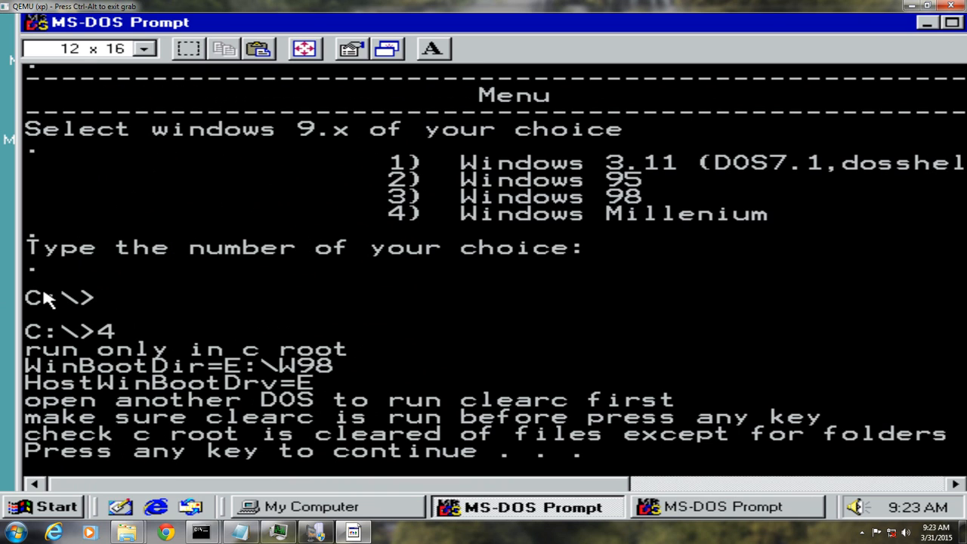
key(Return)
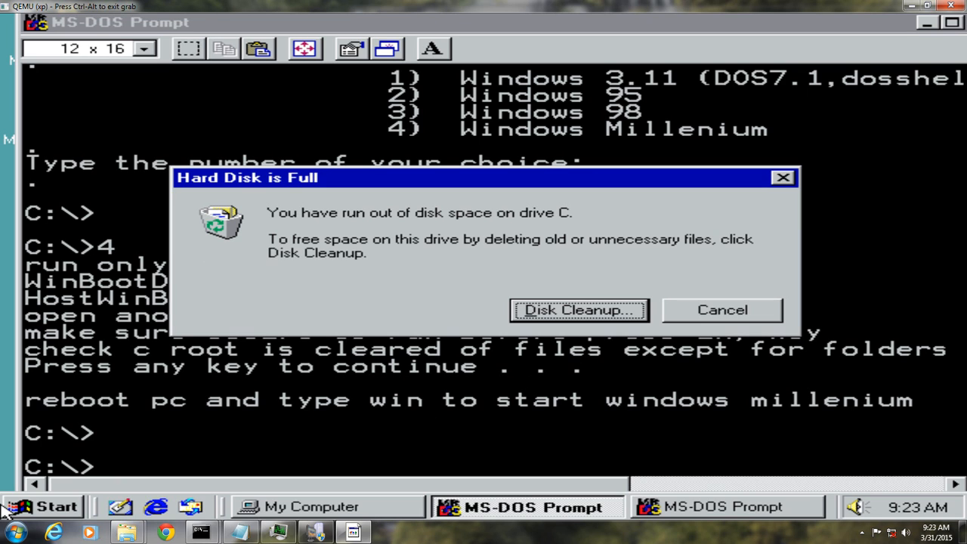
Step: Shut down Windows 98 despite the open disk space warning
click(57, 514)
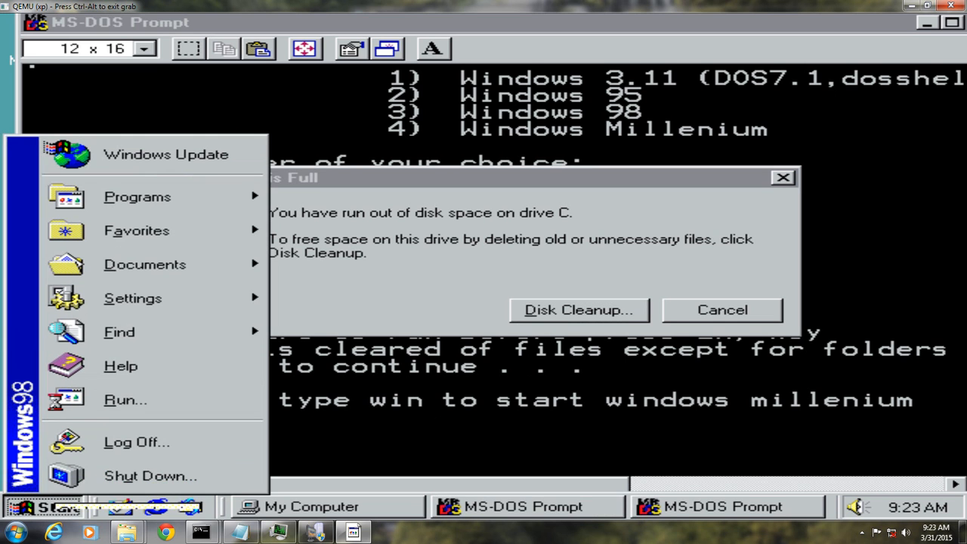
click(109, 480)
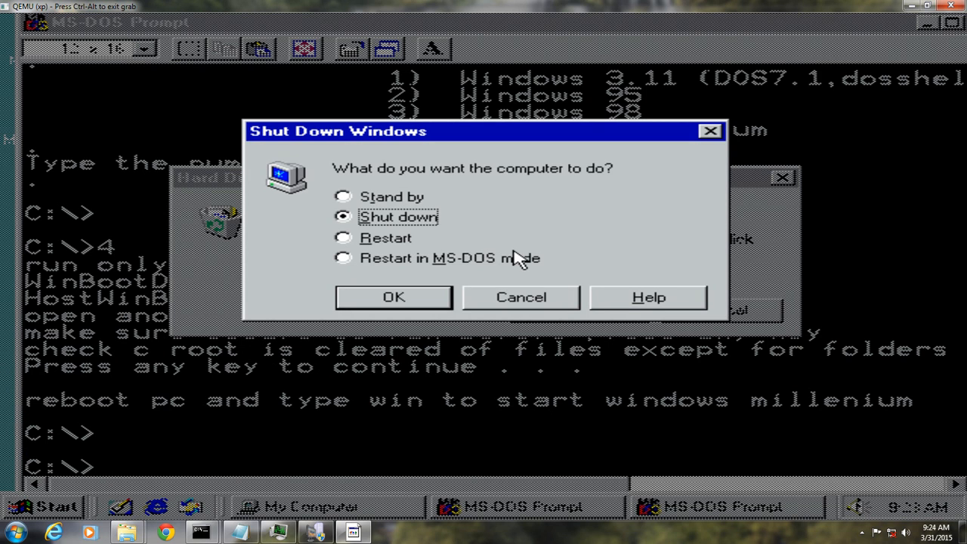
click(427, 298)
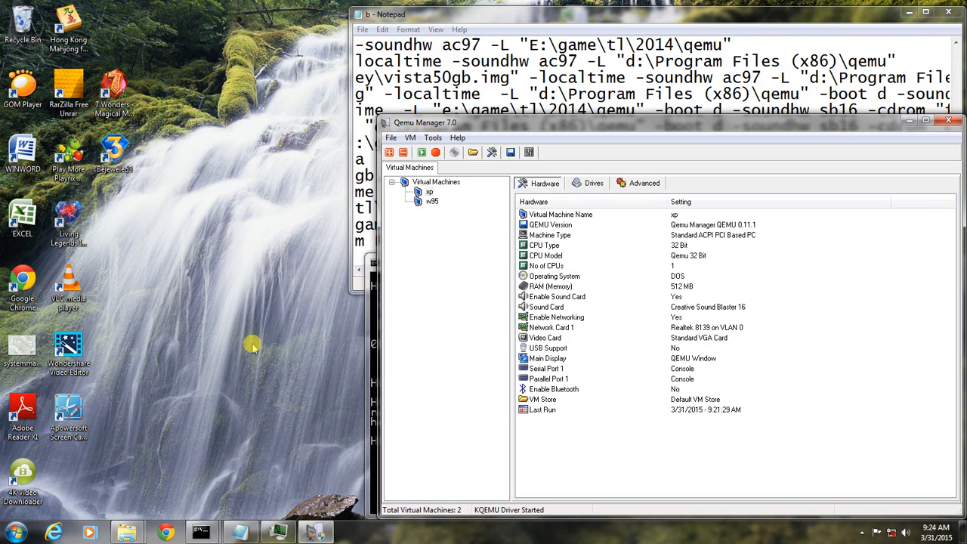
Step: Start the xp virtual machine from Qemu Manager and boot Microsoft Windows 3.11 95 98 Millenium through Earlier Version of Windows
click(423, 154)
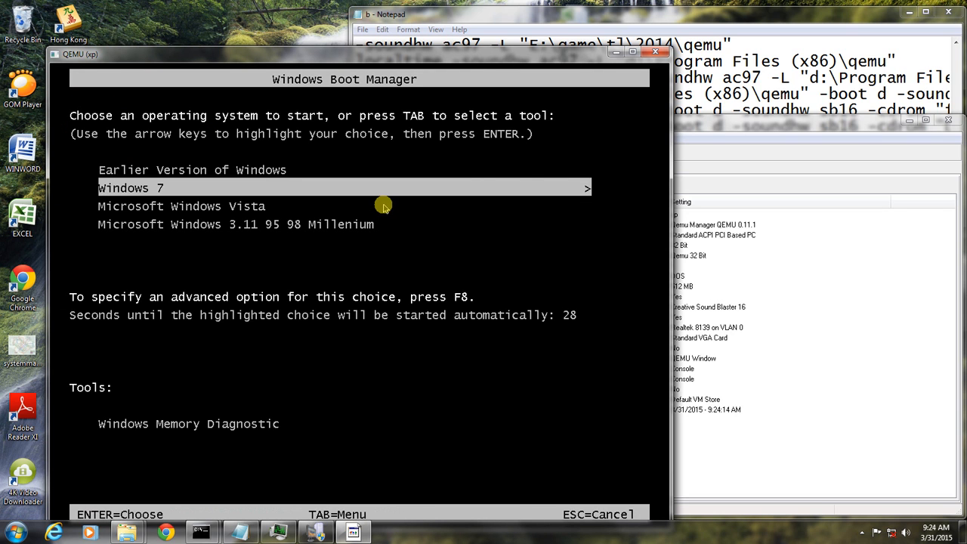
key(Up)
key(Return)
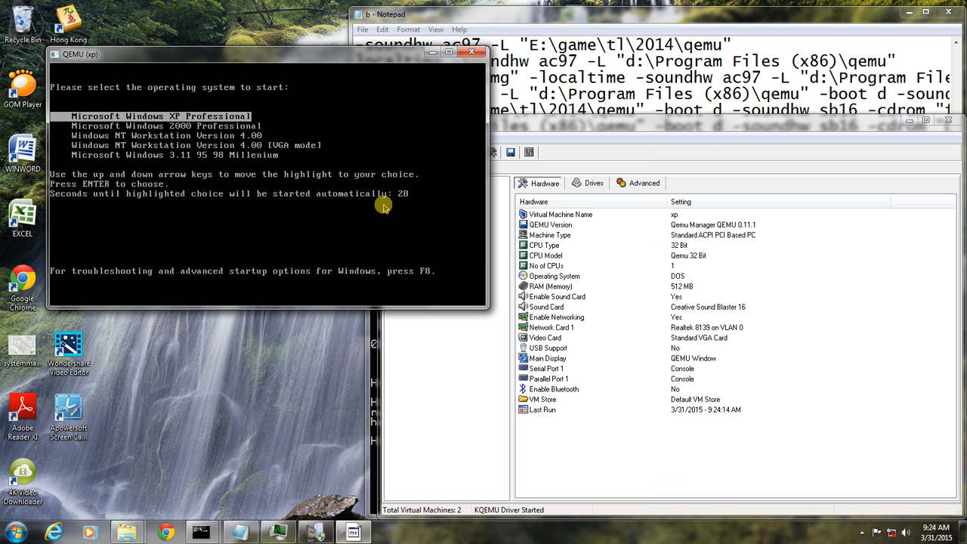
key(Up)
key(Return)
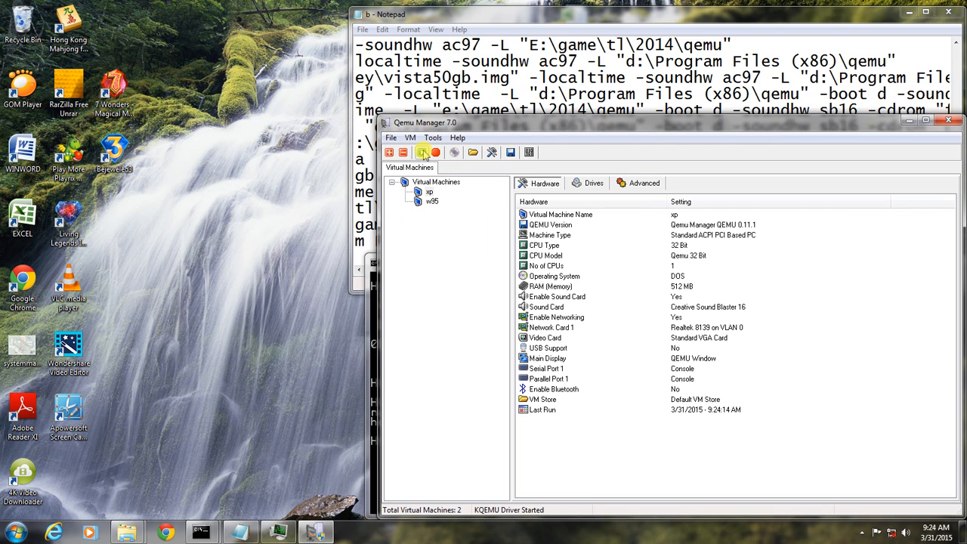
click(424, 153)
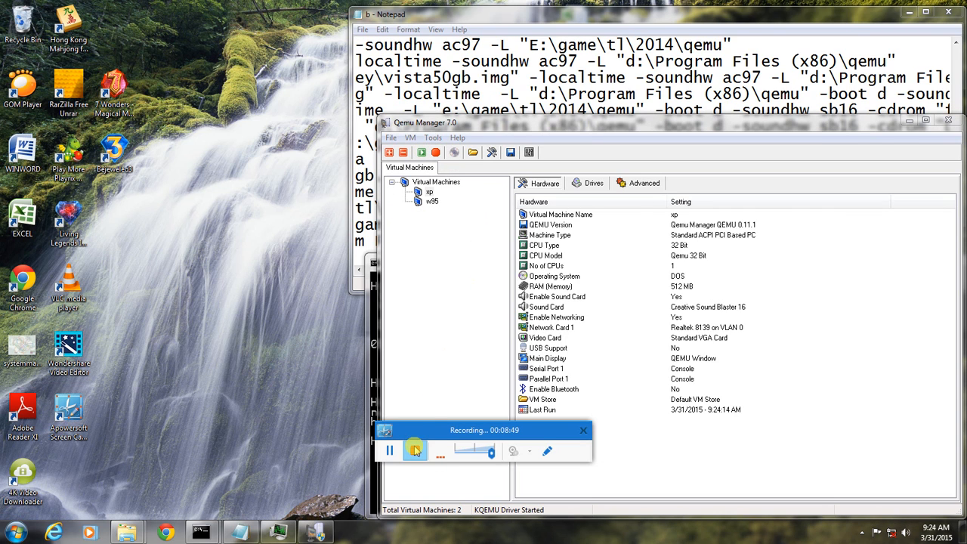